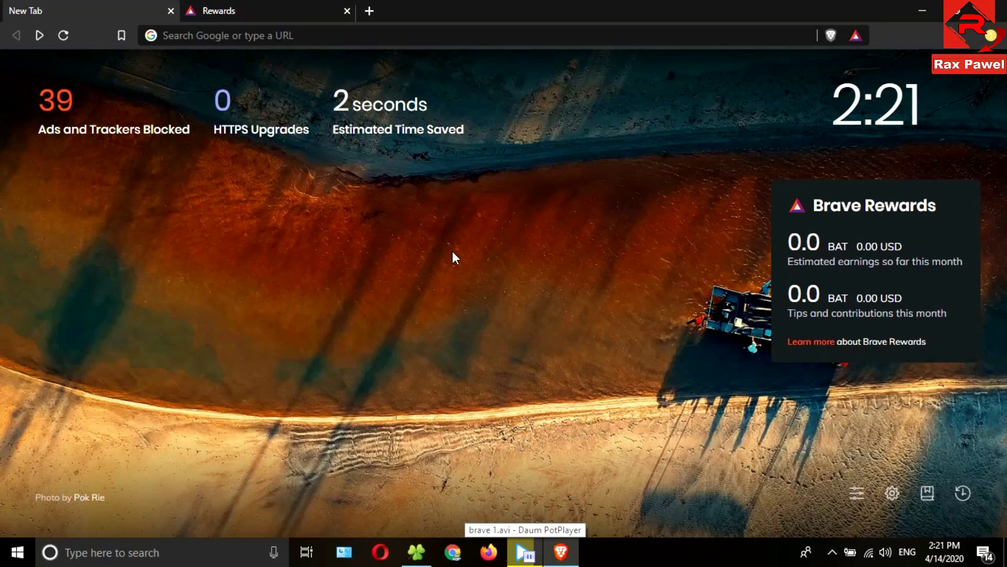
- Go to brave.com and open the Brave Rewards Creators sign-up form
{"action": "left_click", "coordinate": [345, 40]}
{"action": "type", "text": "brave"}
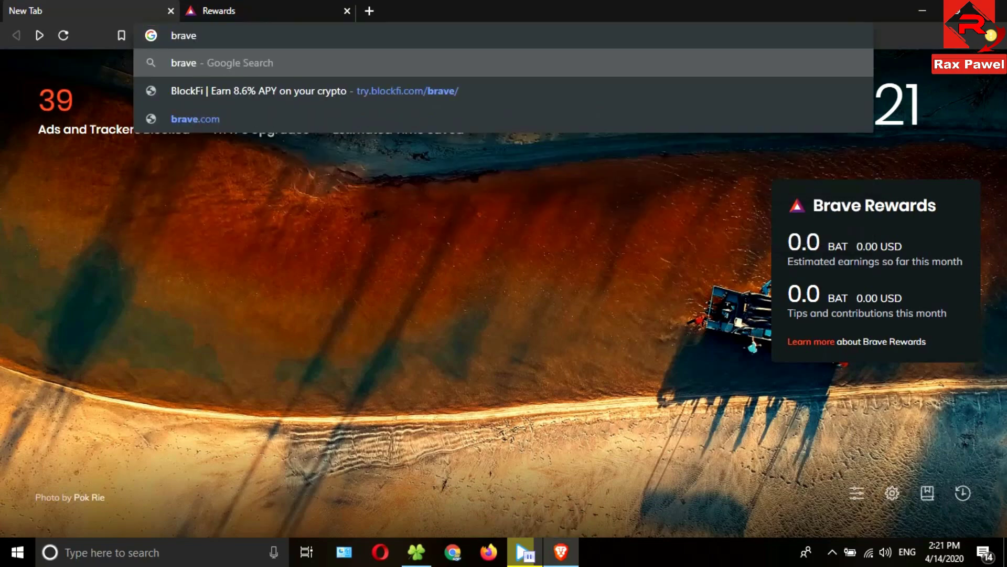
{"action": "type", "text": ".com"}
{"action": "left_click", "coordinate": [357, 65]}
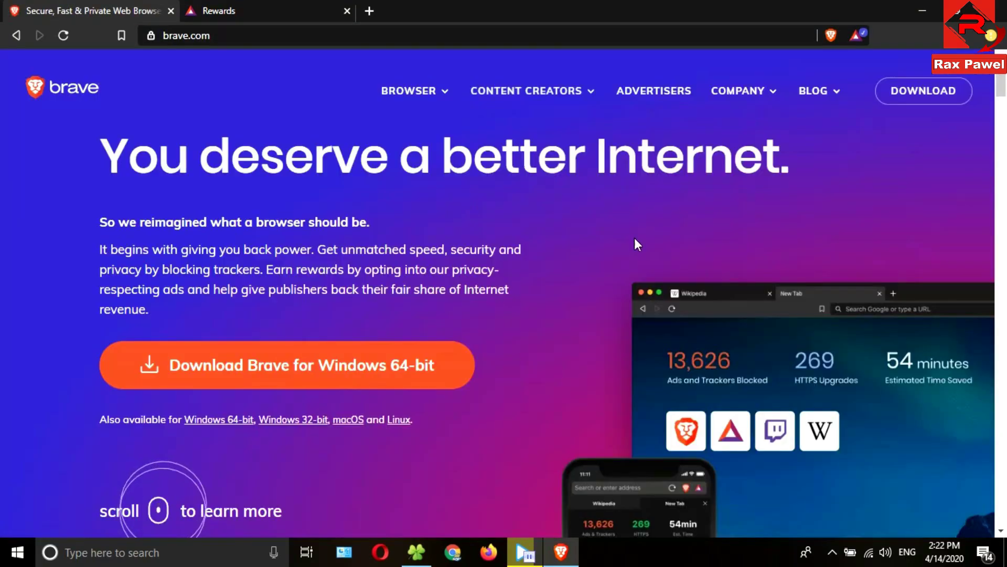
{"action": "left_click", "coordinate": [534, 100]}
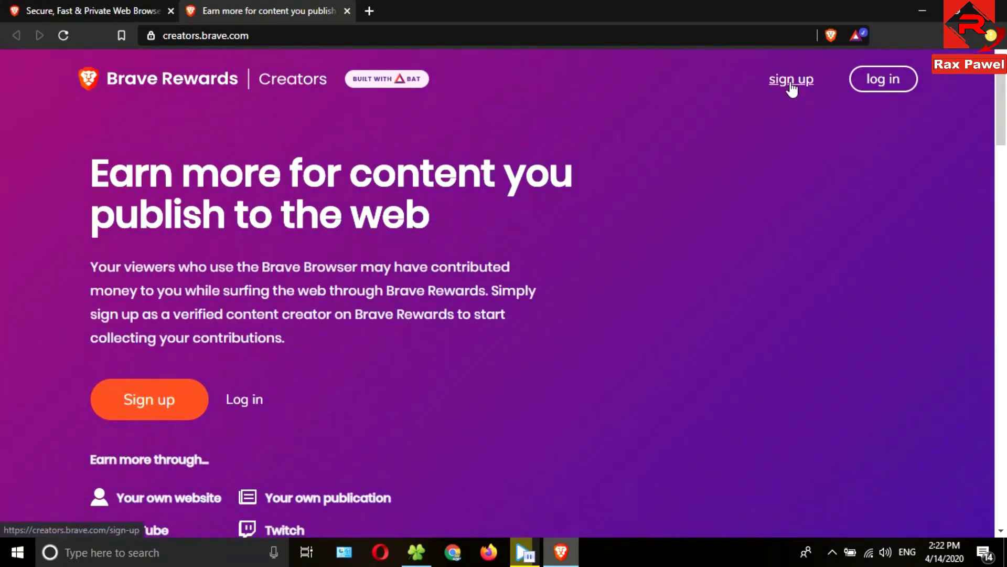
{"action": "left_click", "coordinate": [791, 84]}
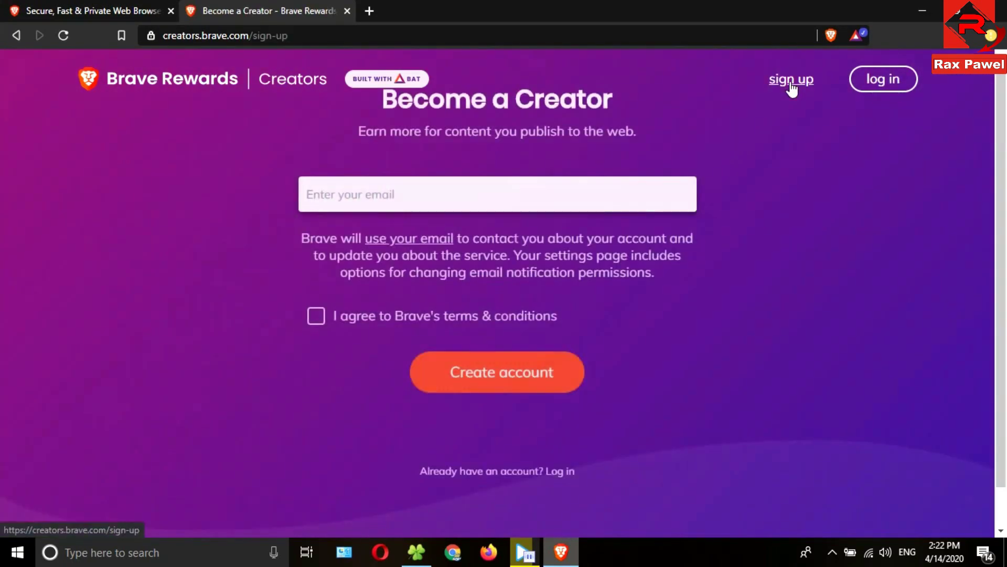
- Paste the account email address, accept Brave's terms and create the creator account
{"action": "left_click", "coordinate": [452, 196]}
{"action": "key", "text": "ctrl+v"}
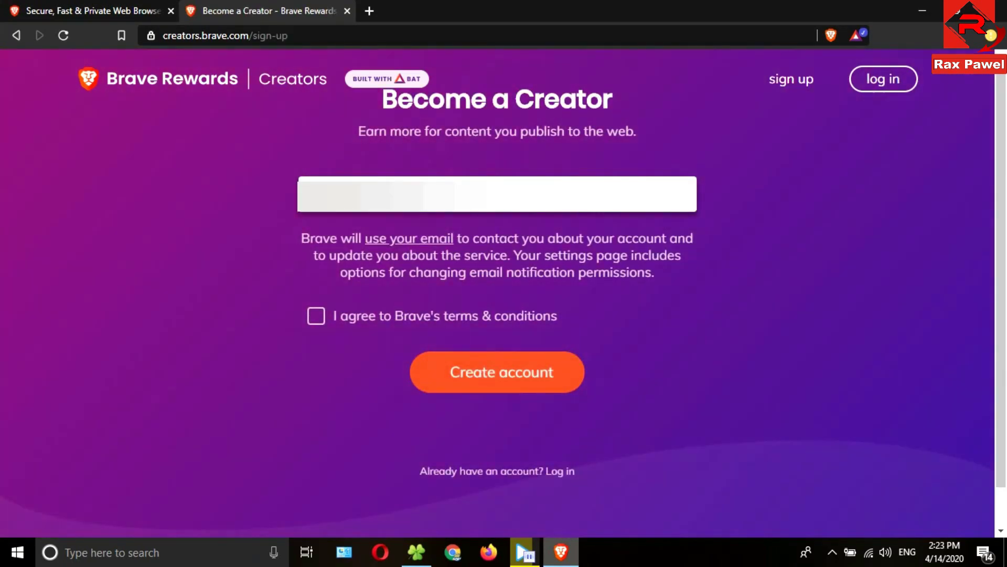
{"action": "left_click", "coordinate": [316, 316]}
{"action": "left_click", "coordinate": [503, 374]}
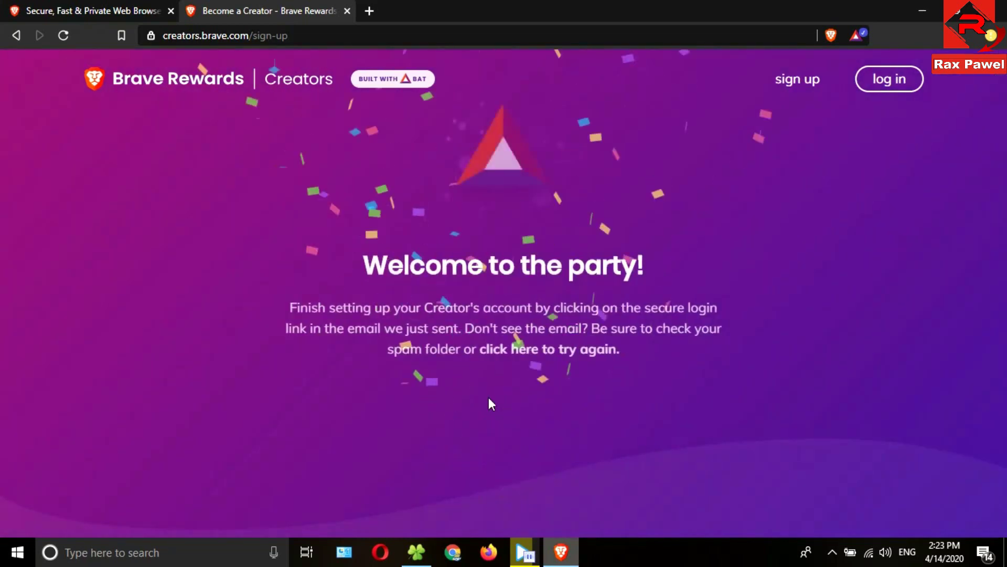
- Open Gmail in a new tab and verify the address from the Brave Rewards email
{"action": "left_click", "coordinate": [369, 11]}
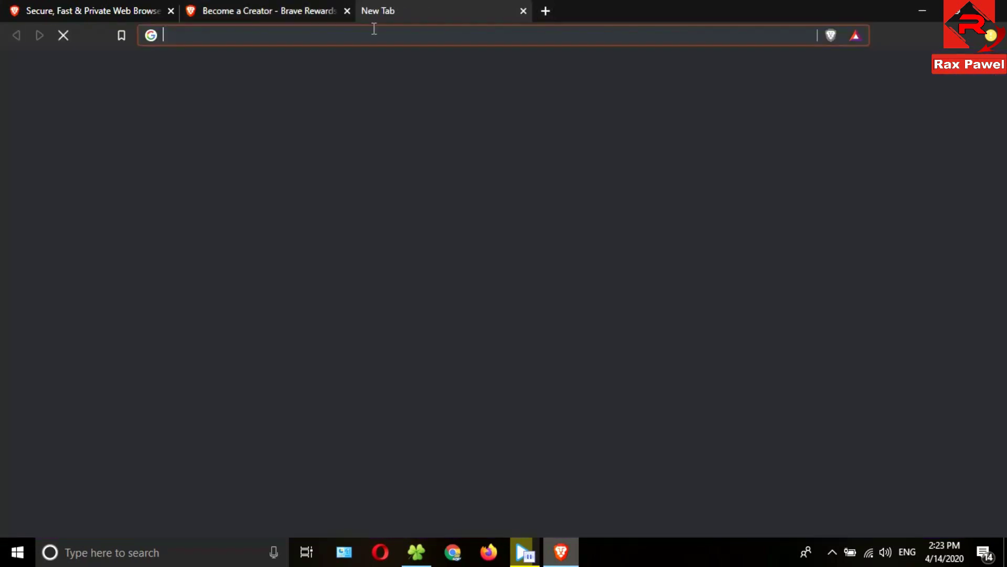
{"action": "type", "text": "g"}
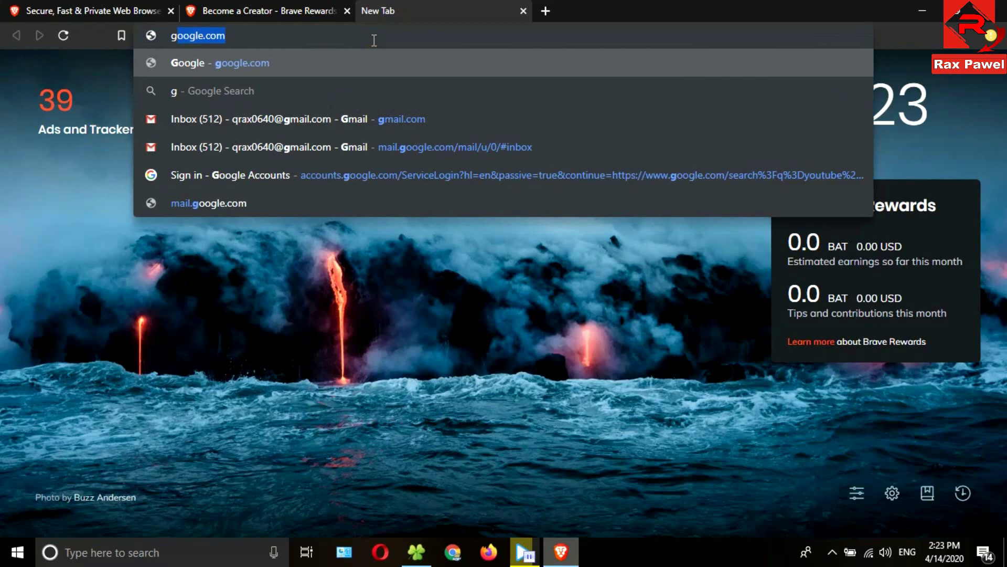
{"action": "type", "text": "mail"}
{"action": "key", "text": "Return"}
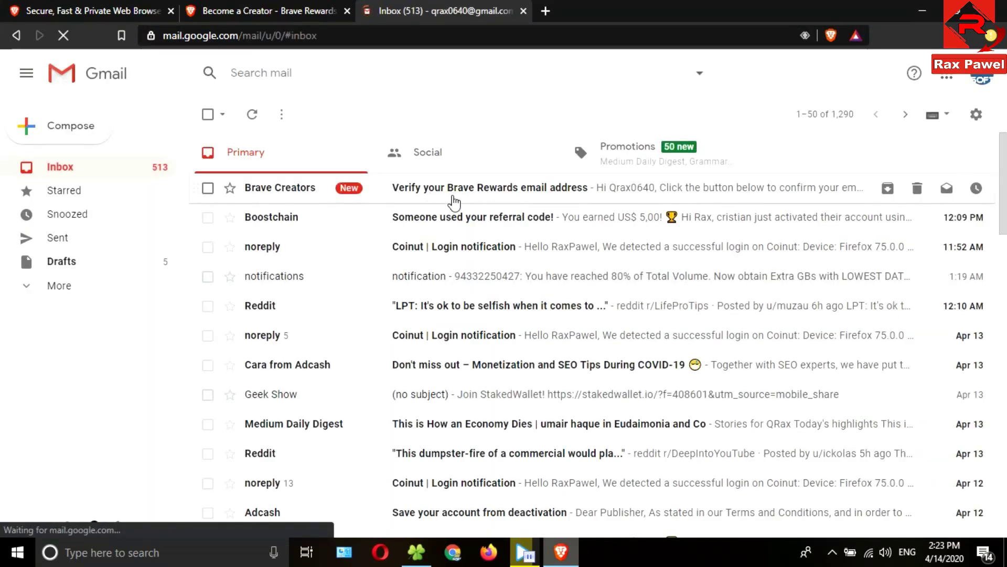
{"action": "left_click", "coordinate": [454, 196]}
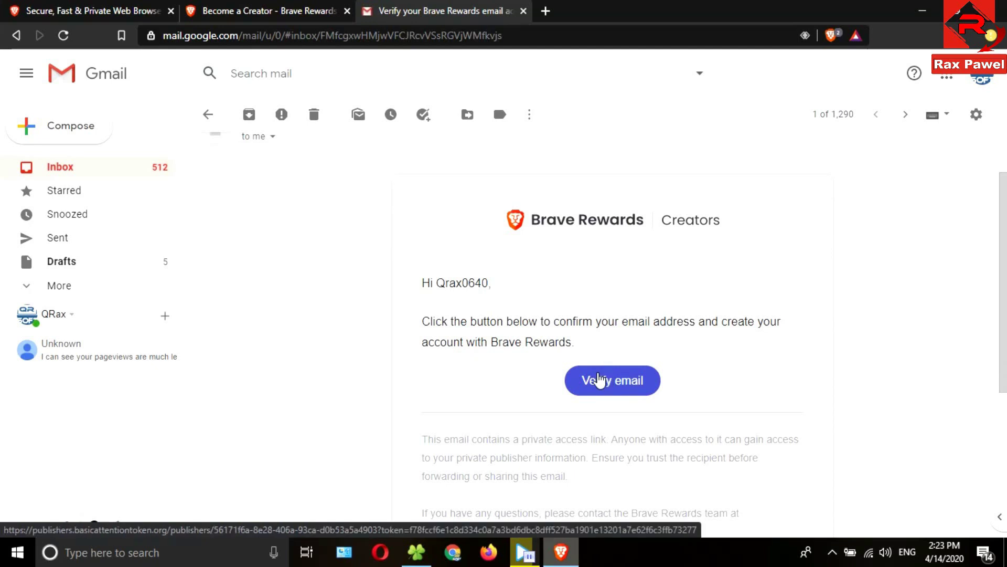
{"action": "left_click", "coordinate": [603, 377]}
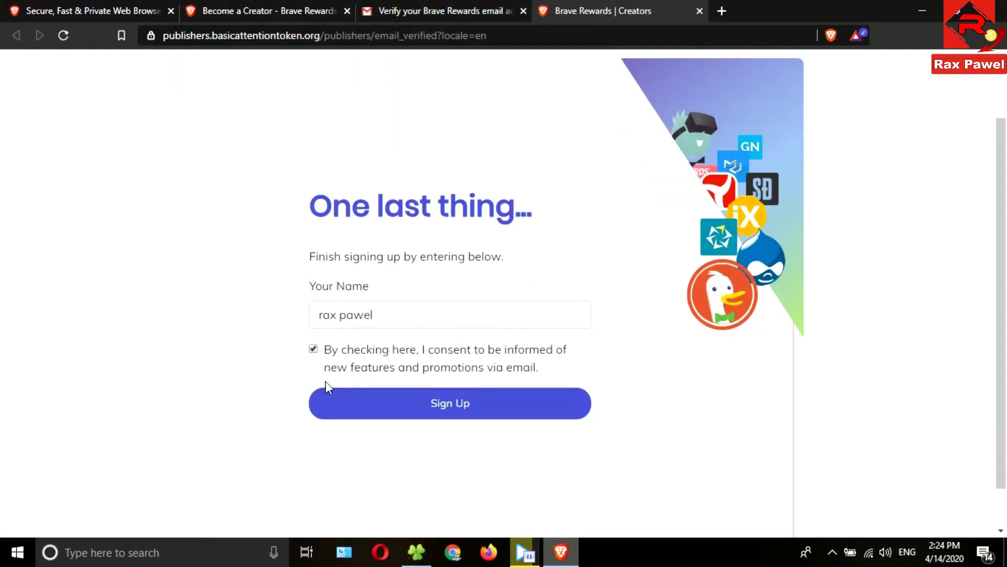
- Finish sign-up without two-factor, then add a YouTube channel authorised through the Google account
{"action": "left_click", "coordinate": [463, 407]}
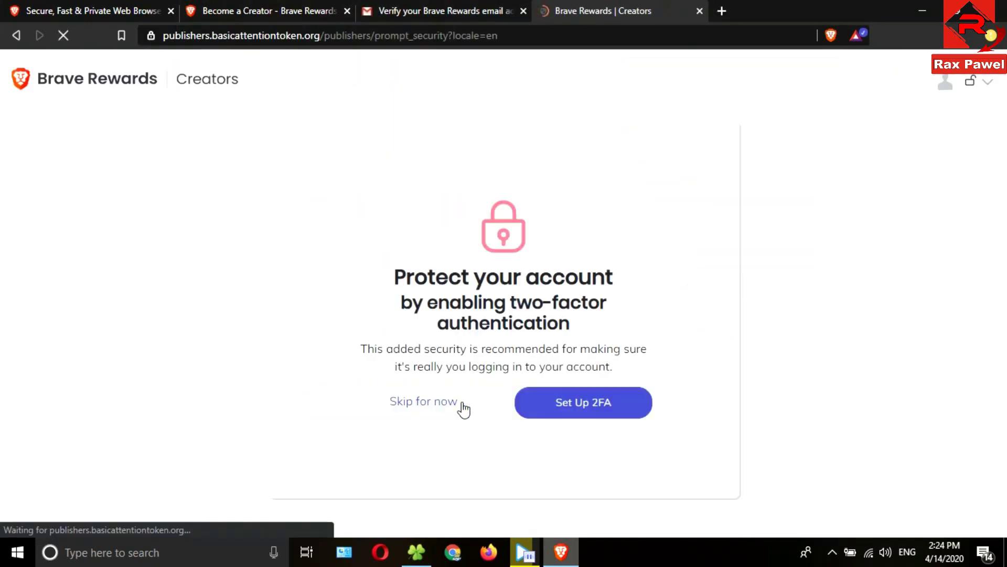
{"action": "left_click", "coordinate": [441, 402]}
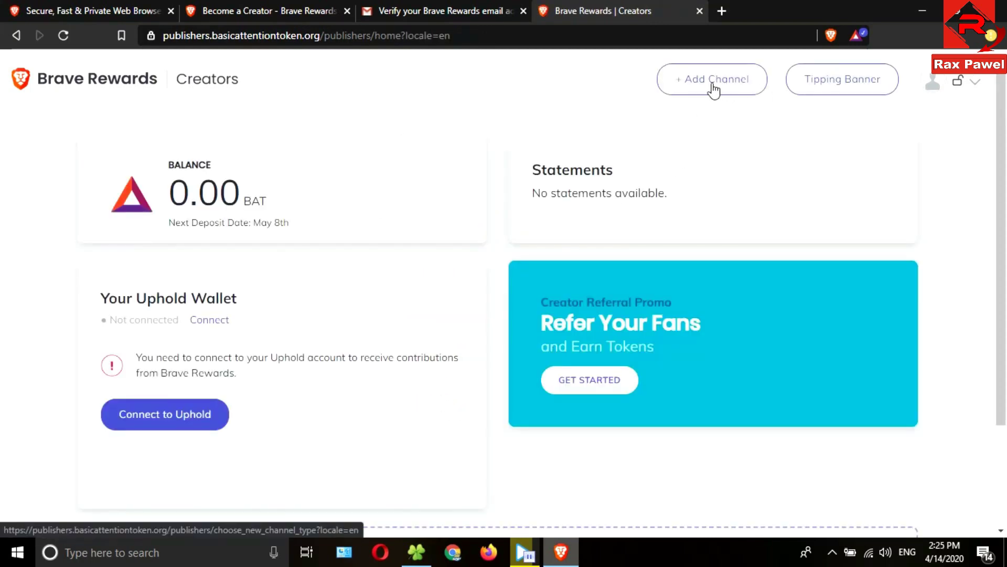
{"action": "left_click", "coordinate": [717, 90]}
{"action": "scroll", "coordinate": [486, 231], "scroll_direction": "down", "scroll_amount": 1}
{"action": "scroll", "coordinate": [486, 231], "scroll_direction": "up", "scroll_amount": 1}
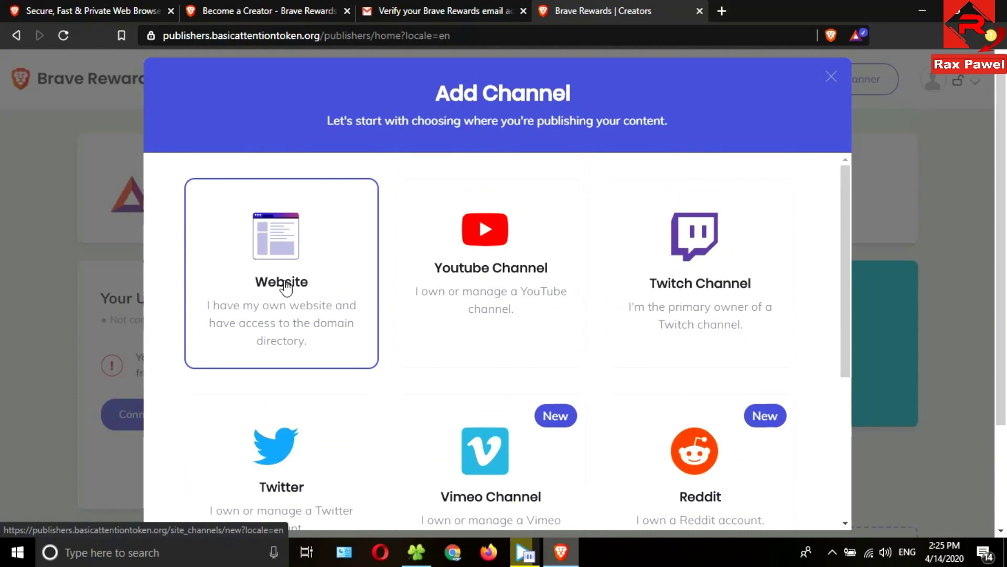
{"action": "scroll", "coordinate": [699, 286], "scroll_direction": "down", "scroll_amount": 1}
{"action": "scroll", "coordinate": [477, 395], "scroll_direction": "up", "scroll_amount": 1}
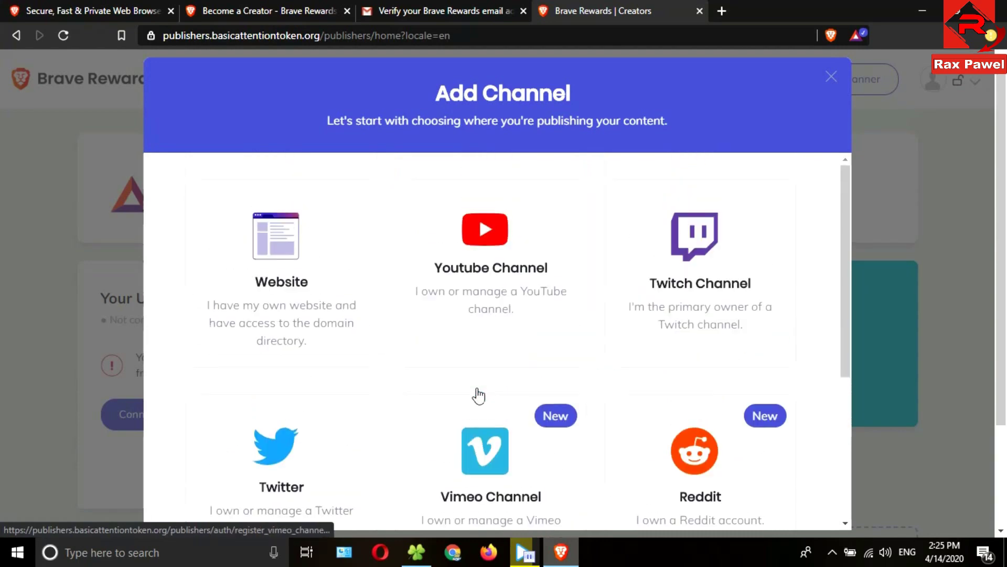
{"action": "left_click", "coordinate": [490, 287]}
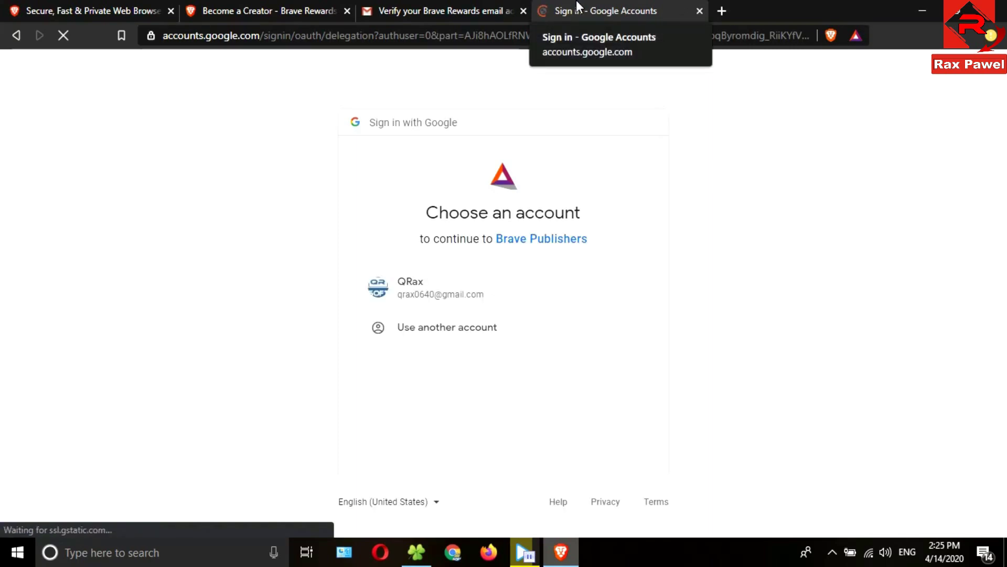
{"action": "left_click", "coordinate": [452, 298]}
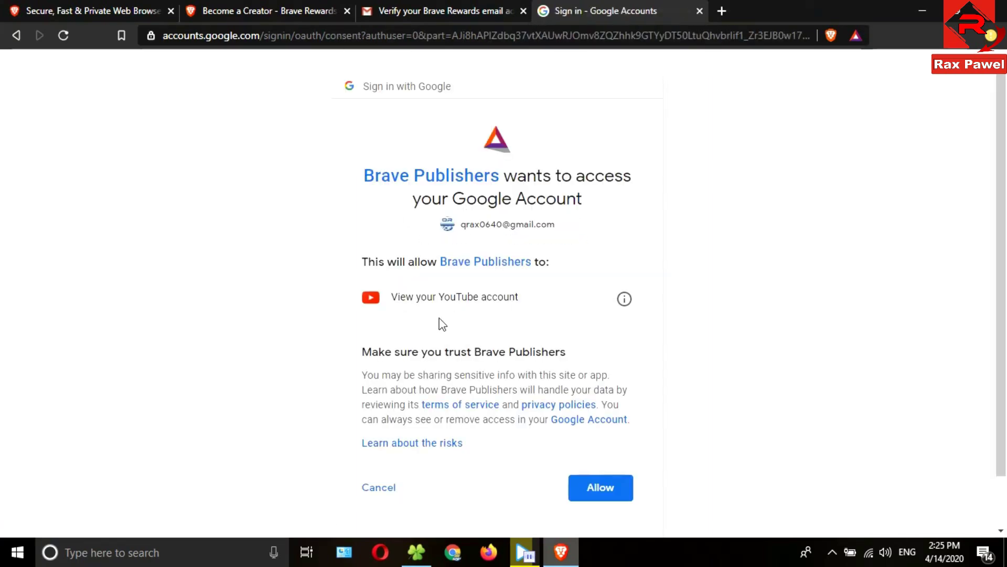
{"action": "left_click", "coordinate": [601, 430]}
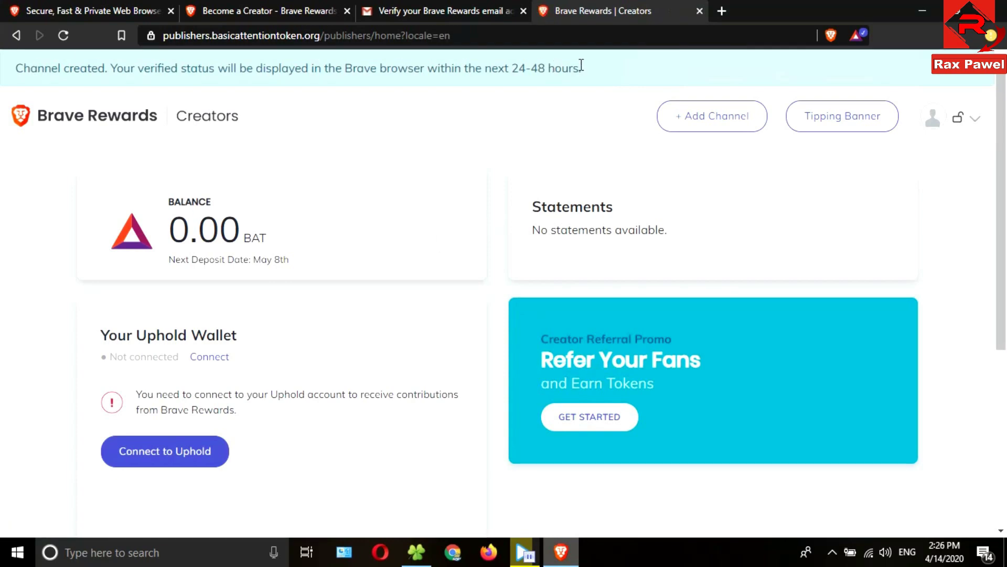
{"action": "scroll", "coordinate": [282, 267], "scroll_direction": "down", "scroll_amount": 2}
{"action": "scroll", "coordinate": [418, 214], "scroll_direction": "up", "scroll_amount": 2}
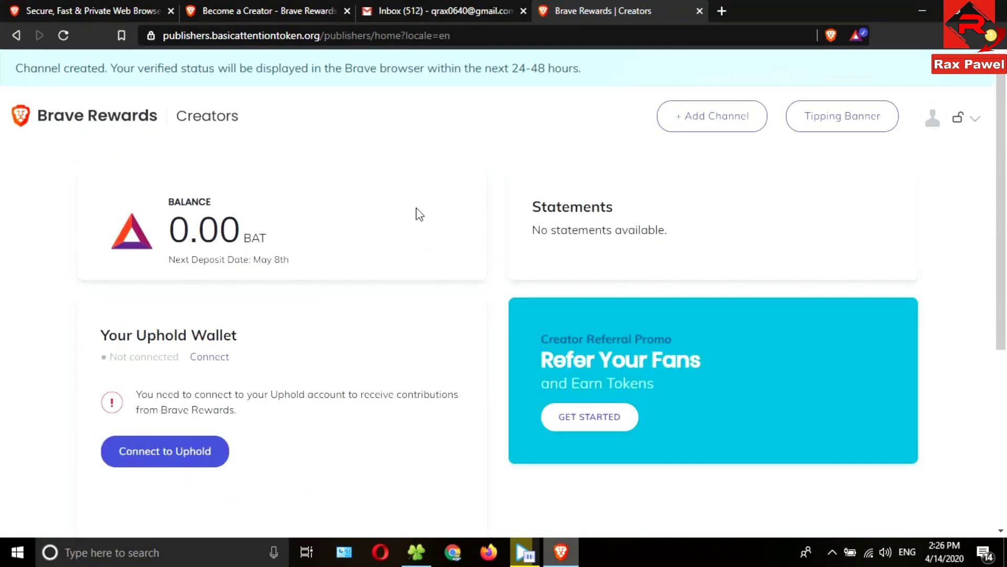
{"action": "left_click", "coordinate": [590, 417]}
{"action": "left_click", "coordinate": [513, 409]}
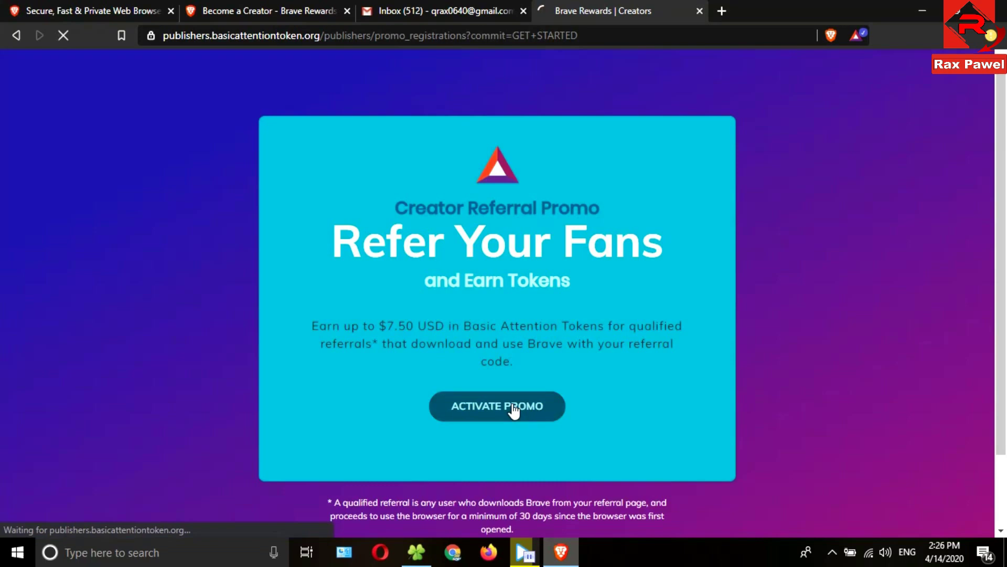
{"action": "scroll", "coordinate": [397, 307], "scroll_direction": "down", "scroll_amount": 2}
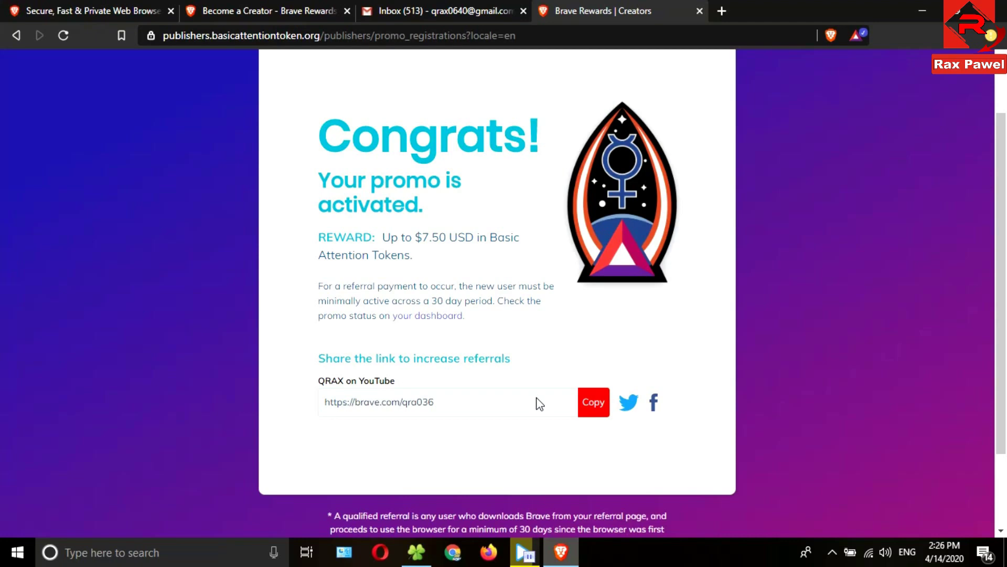
{"action": "key", "text": "alt+Left"}
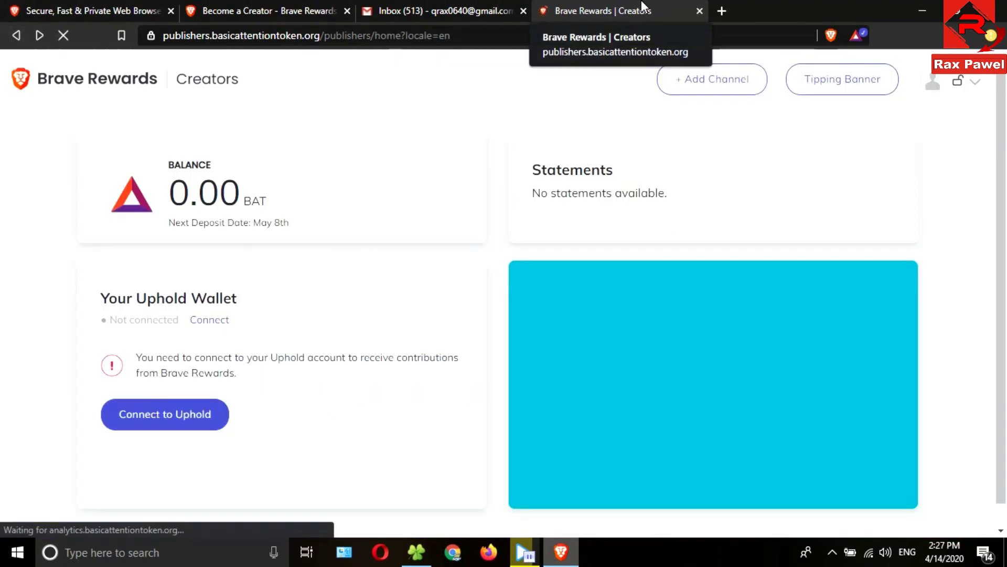
{"action": "scroll", "coordinate": [638, 432], "scroll_direction": "down", "scroll_amount": 2}
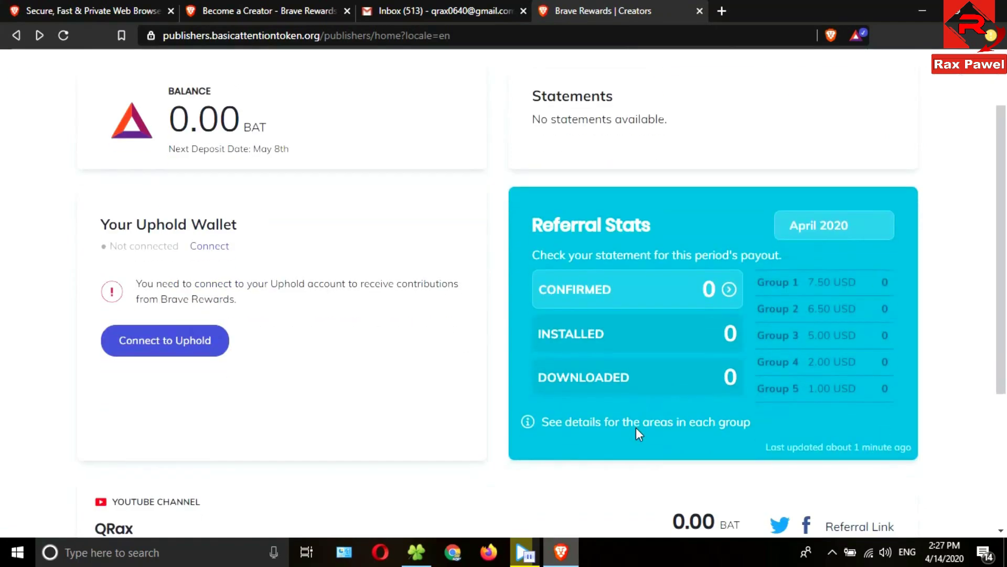
{"action": "scroll", "coordinate": [493, 333], "scroll_direction": "down", "scroll_amount": 2}
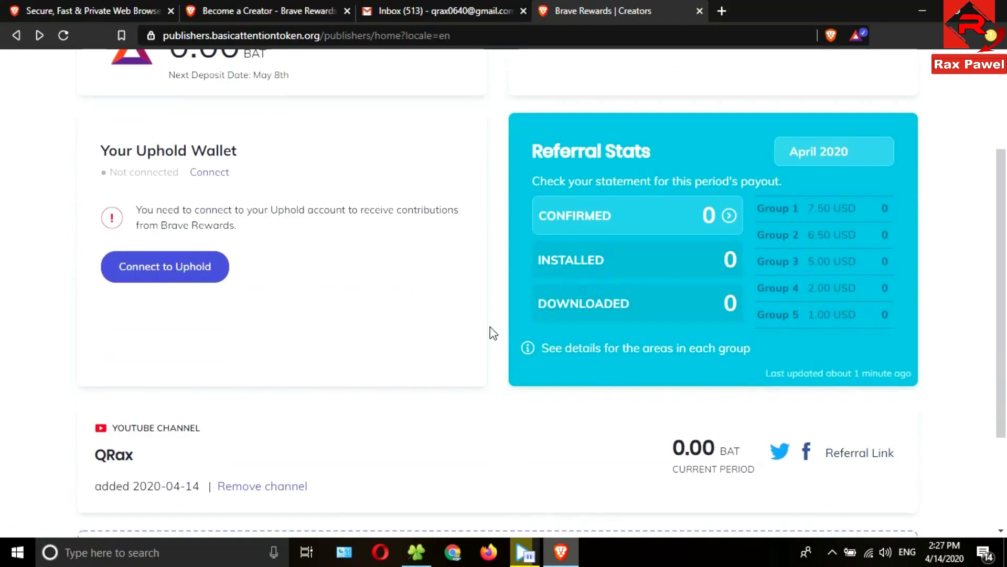
{"action": "scroll", "coordinate": [493, 341], "scroll_direction": "down", "scroll_amount": 4}
{"action": "scroll", "coordinate": [625, 401], "scroll_direction": "up", "scroll_amount": 8}
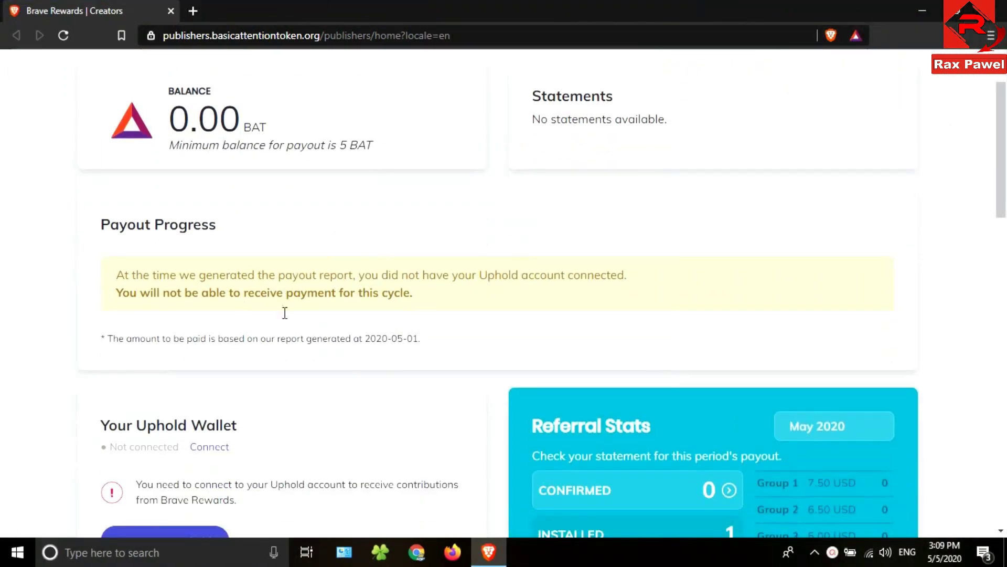
{"action": "scroll", "coordinate": [284, 313], "scroll_direction": "up", "scroll_amount": 3}
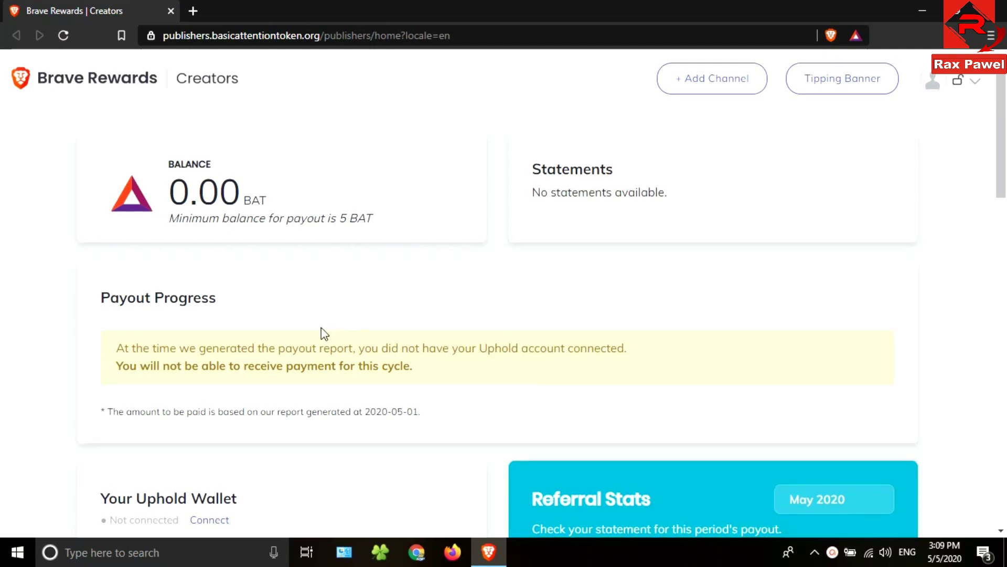
- Submit Uphold account details for United States, Florida, opting into email updates and accepting the terms
{"action": "scroll", "coordinate": [322, 327], "scroll_direction": "down", "scroll_amount": 2}
{"action": "scroll", "coordinate": [227, 263], "scroll_direction": "up", "scroll_amount": 2}
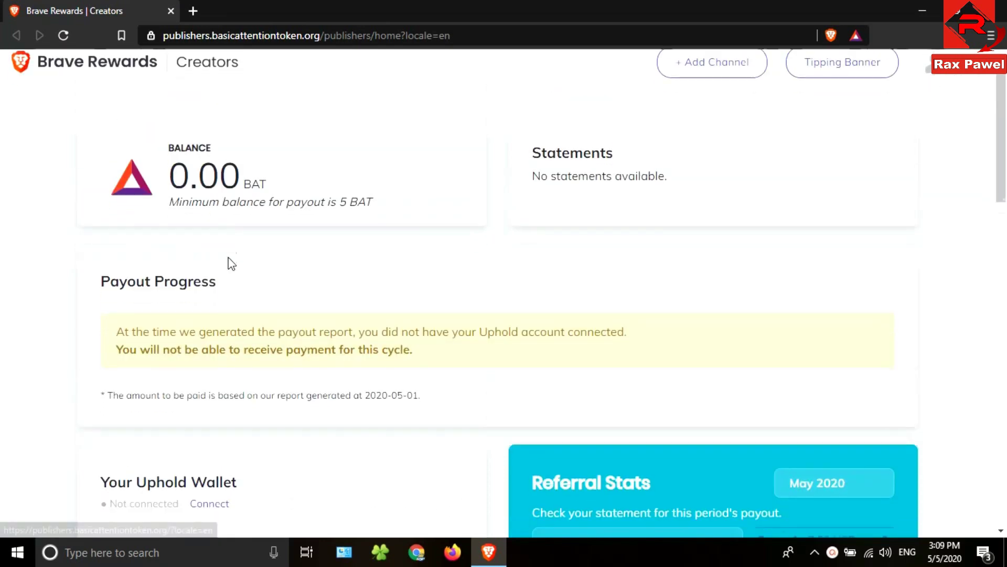
{"action": "scroll", "coordinate": [227, 263], "scroll_direction": "down", "scroll_amount": 2}
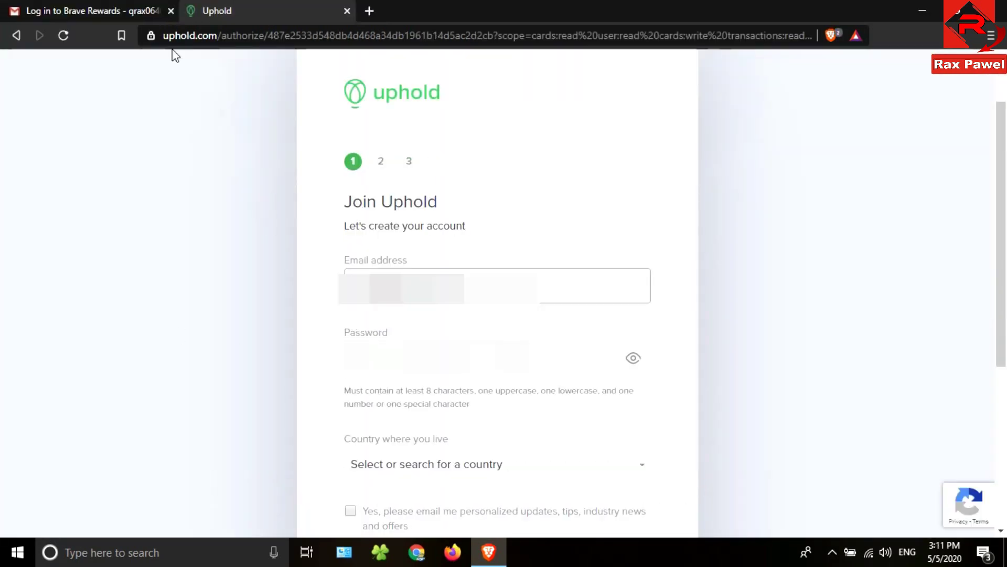
{"action": "key", "text": "Tab"}
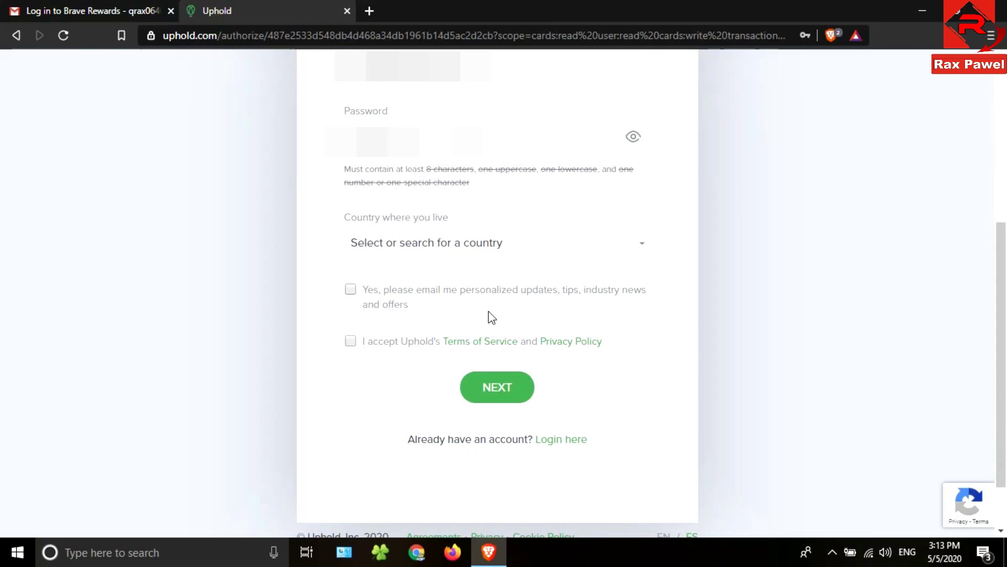
{"action": "left_click", "coordinate": [511, 253]}
{"action": "left_click", "coordinate": [350, 362]}
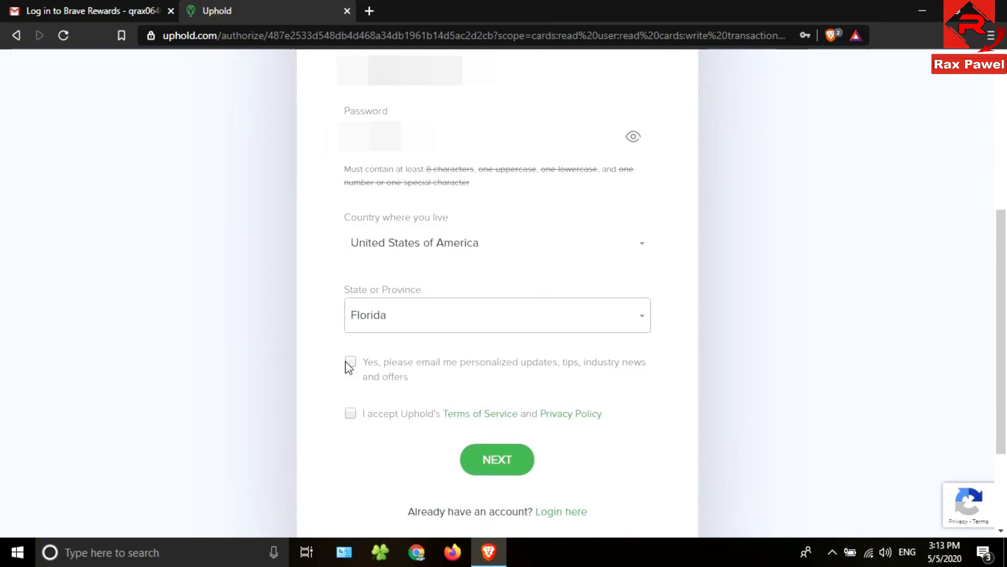
{"action": "left_click", "coordinate": [351, 413]}
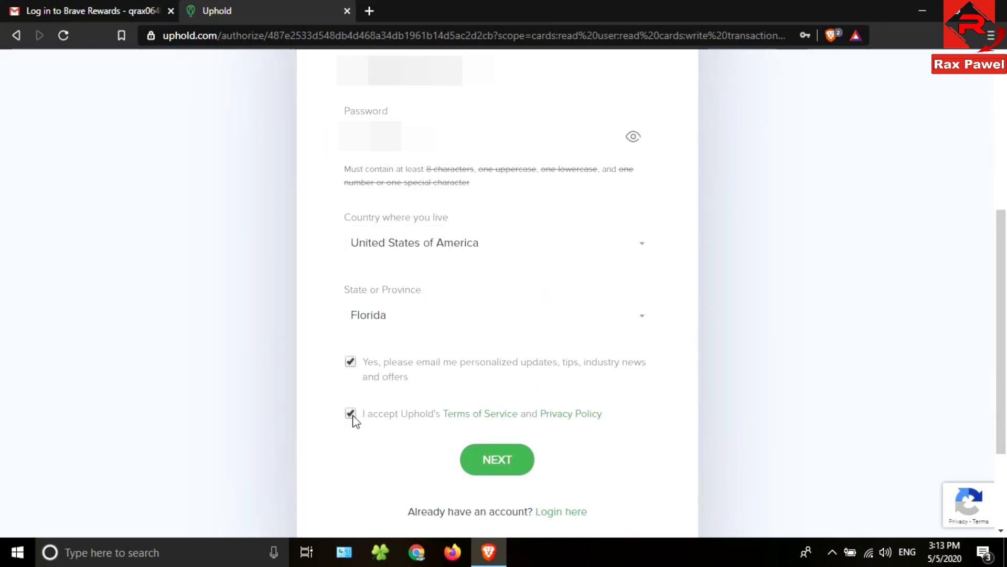
{"action": "left_click", "coordinate": [493, 462]}
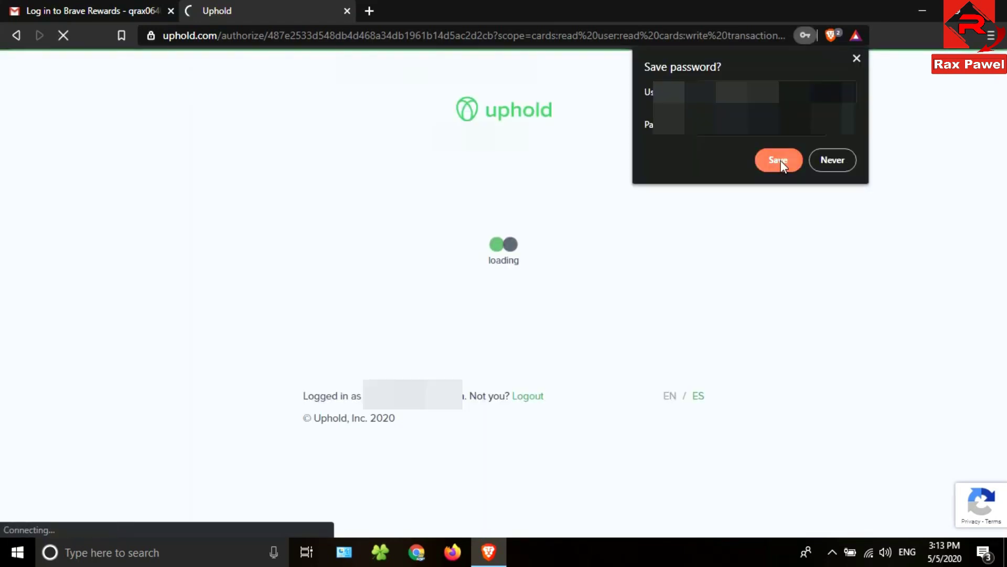
{"action": "left_click", "coordinate": [780, 160]}
{"action": "scroll", "coordinate": [355, 255], "scroll_direction": "down", "scroll_amount": 1}
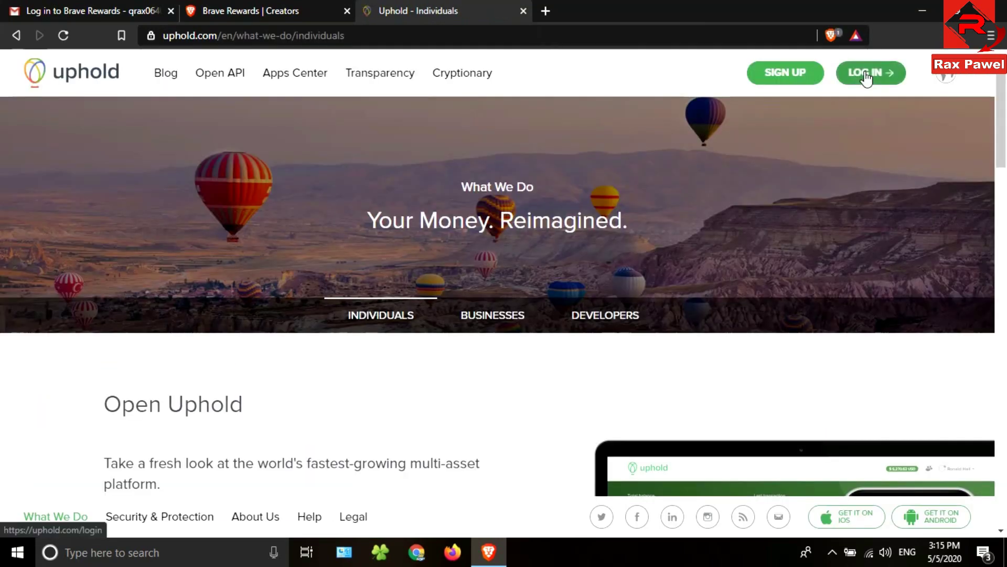
{"action": "left_click", "coordinate": [866, 77]}
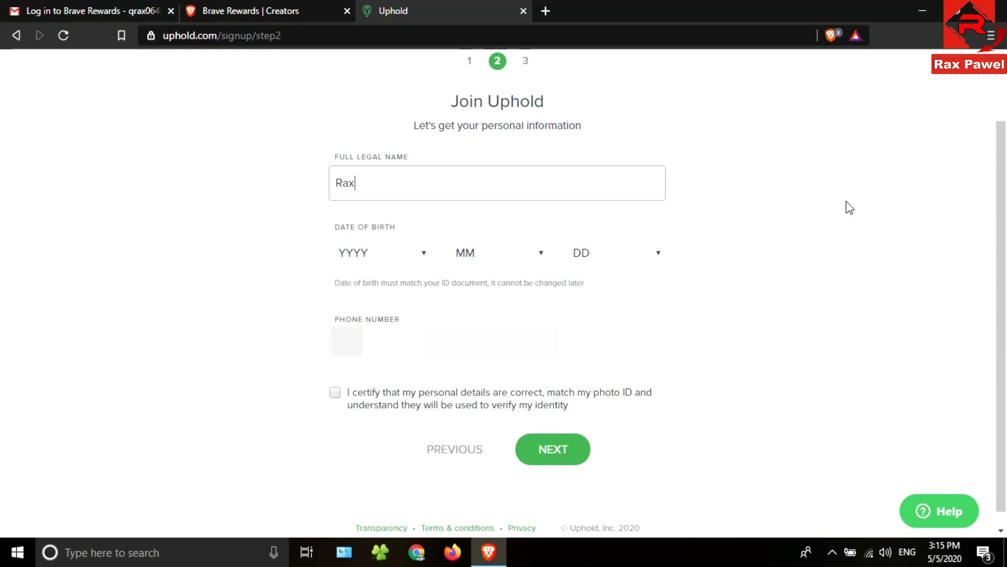
{"action": "type", "text": "Pawel"}
{"action": "left_click", "coordinate": [391, 257]}
{"action": "left_click", "coordinate": [373, 496]}
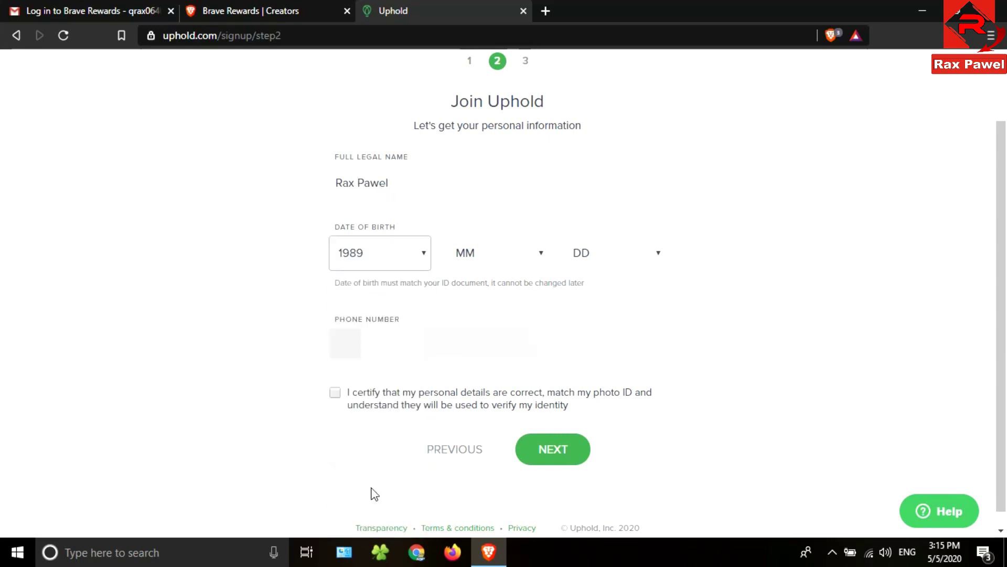
{"action": "left_click", "coordinate": [527, 260]}
{"action": "left_click", "coordinate": [505, 373]}
{"action": "left_click", "coordinate": [589, 257]}
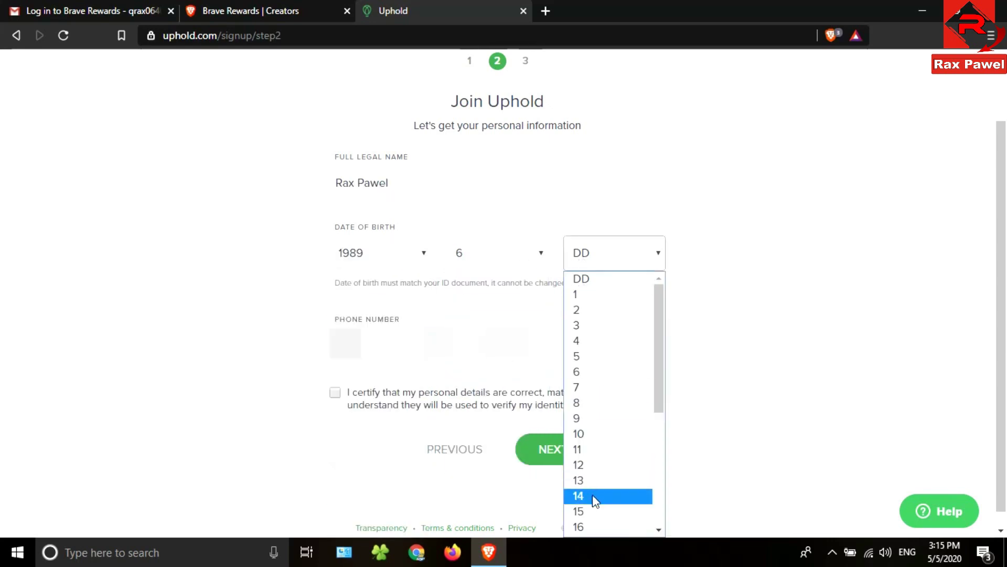
{"action": "left_click", "coordinate": [595, 528]}
{"action": "key", "text": "Tab"}
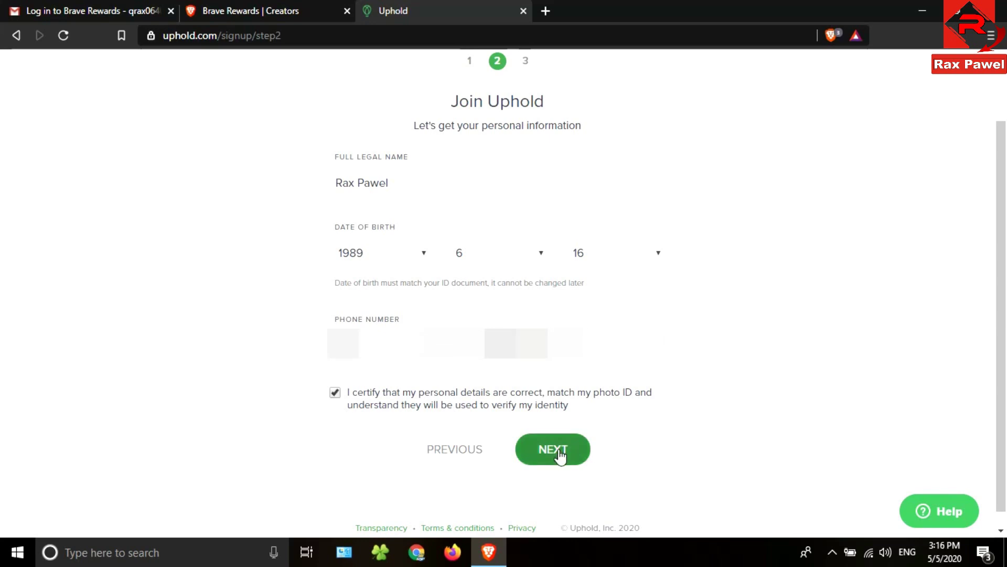
{"action": "left_click", "coordinate": [556, 450]}
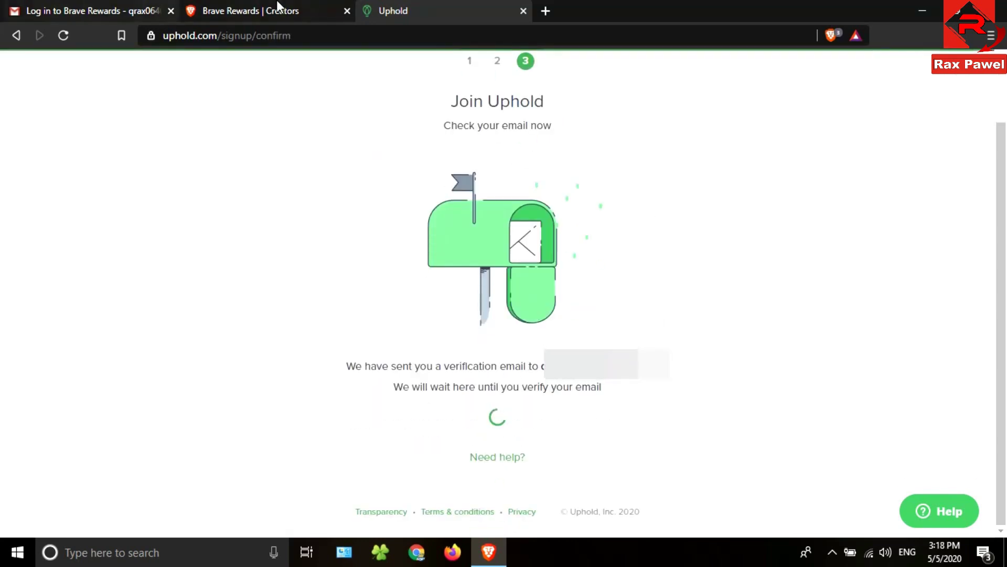
- Verify the Uphold address from the 'Confirm your email' message in the Gmail inbox
{"action": "left_click", "coordinate": [24, 10]}
{"action": "left_click", "coordinate": [73, 168]}
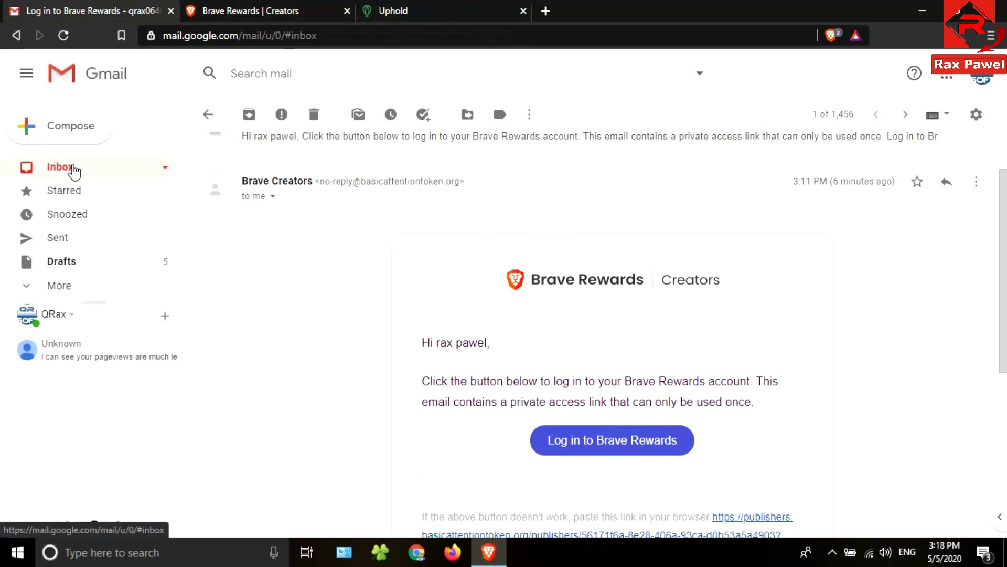
{"action": "left_click", "coordinate": [432, 199]}
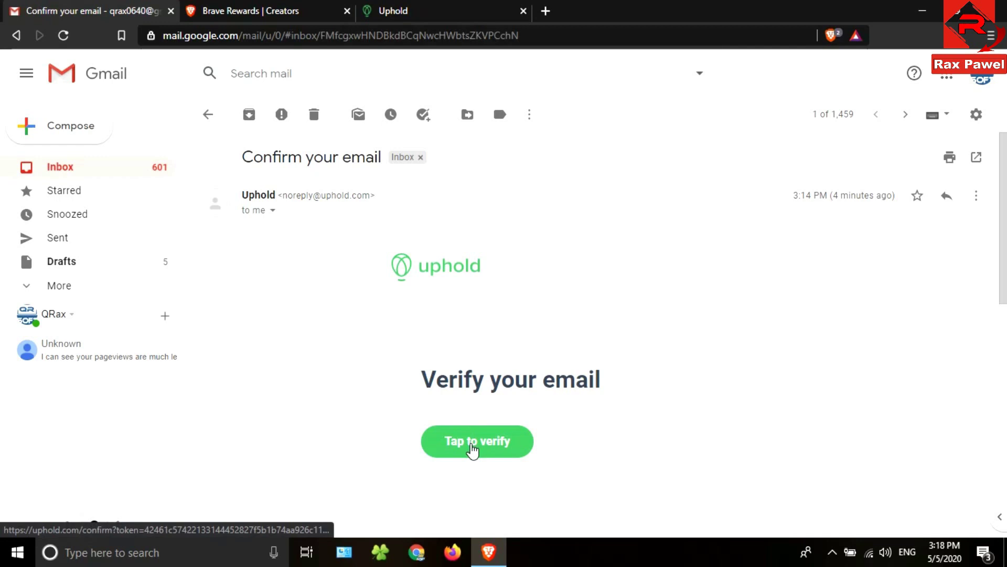
{"action": "left_click", "coordinate": [471, 446]}
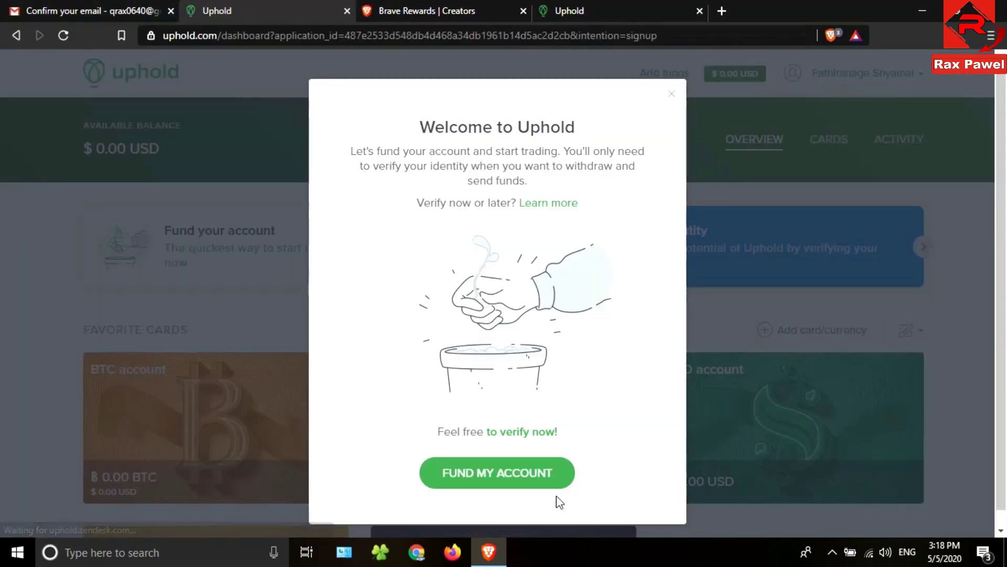
- Start identity verification from Uphold account settings and submit the home address step
{"action": "left_click", "coordinate": [493, 476]}
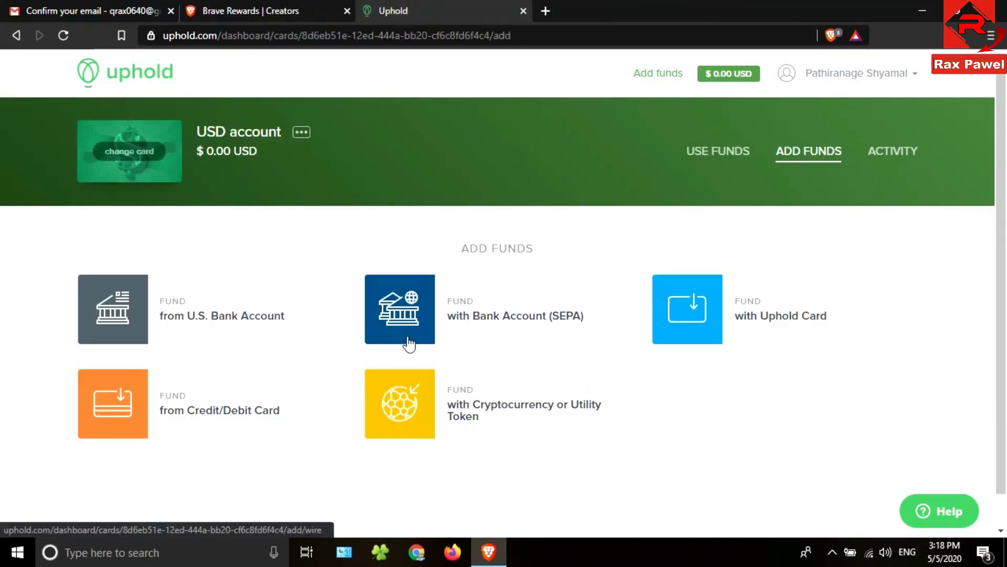
{"action": "left_click", "coordinate": [900, 79]}
{"action": "left_click", "coordinate": [879, 117]}
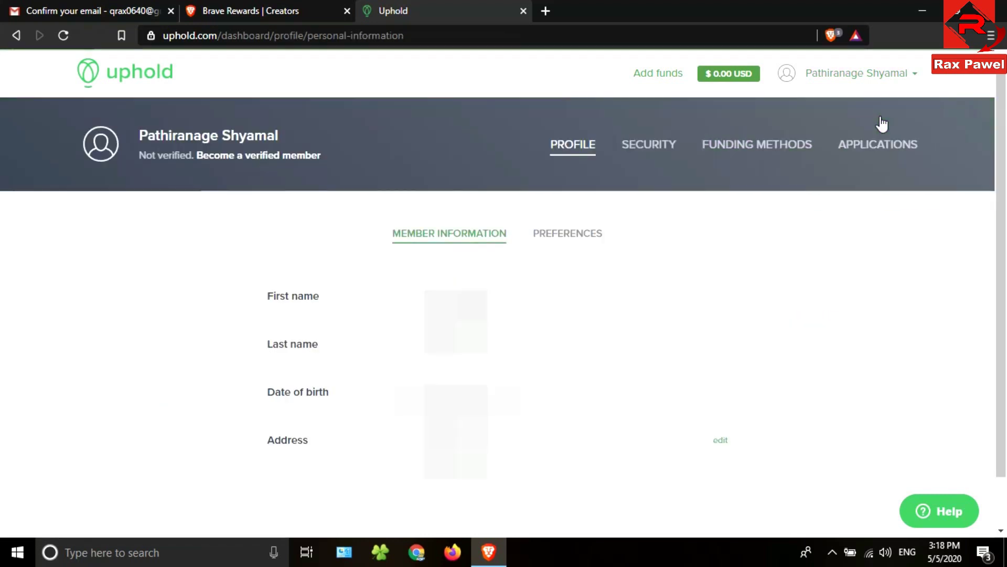
{"action": "left_click", "coordinate": [256, 157]}
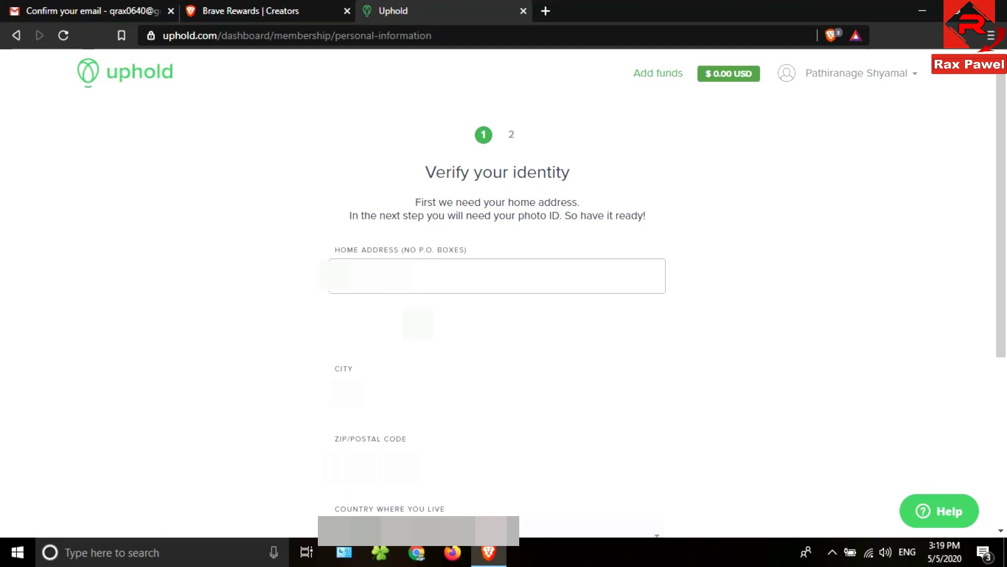
{"action": "scroll", "coordinate": [519, 490], "scroll_direction": "down", "scroll_amount": 3}
{"action": "left_click", "coordinate": [504, 516]}
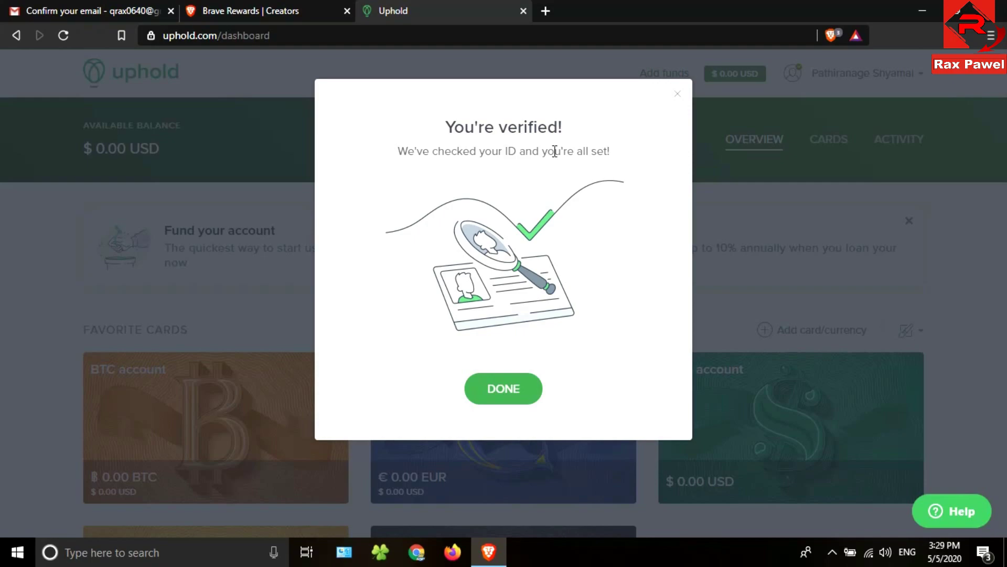
- Dismiss the 'You're verified!' dialog, confirm BAT as deposit currency, and reload the creators dashboard
{"action": "left_click", "coordinate": [503, 388]}
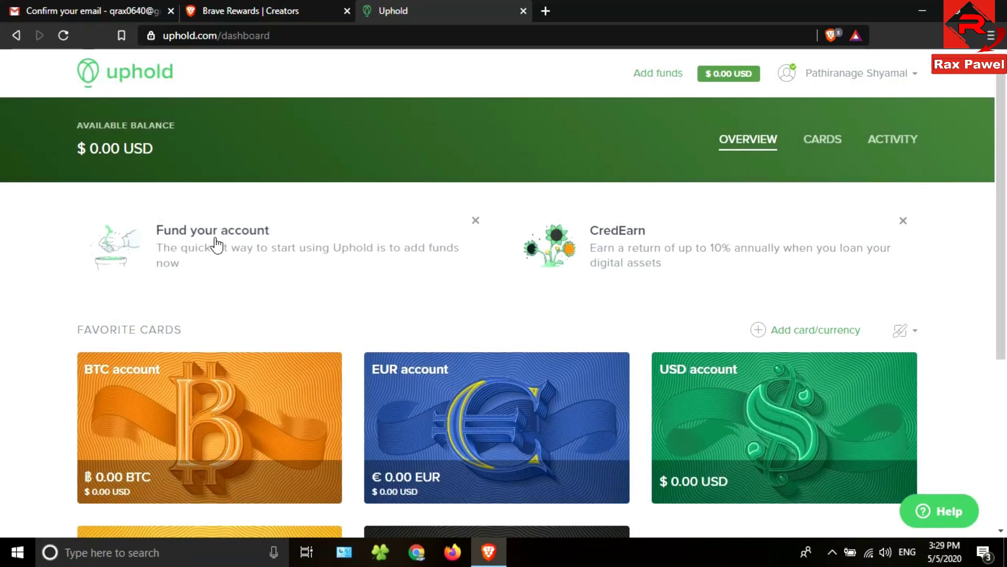
{"action": "scroll", "coordinate": [348, 226], "scroll_direction": "down", "scroll_amount": 5}
{"action": "scroll", "coordinate": [446, 270], "scroll_direction": "up", "scroll_amount": 5}
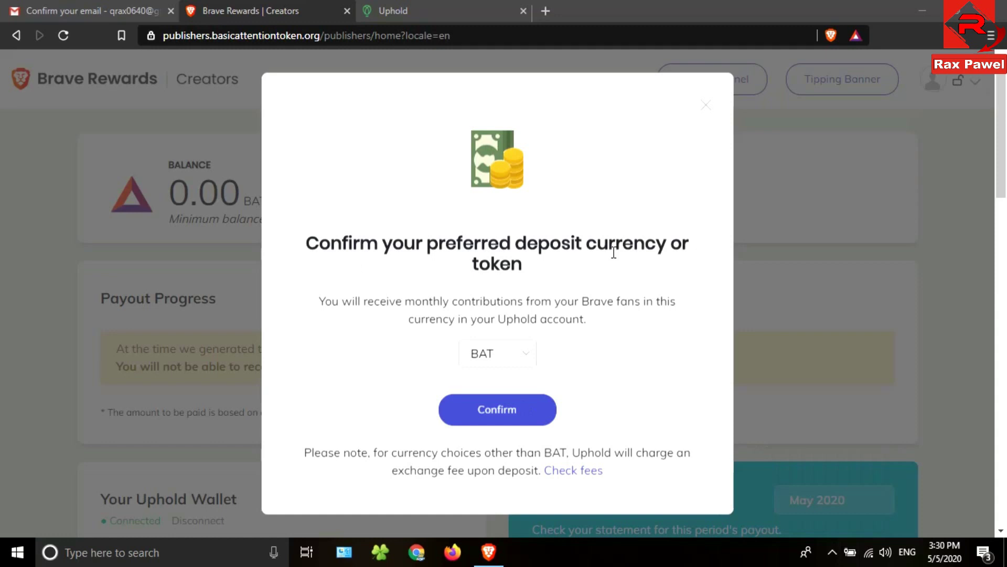
{"action": "left_click", "coordinate": [505, 412]}
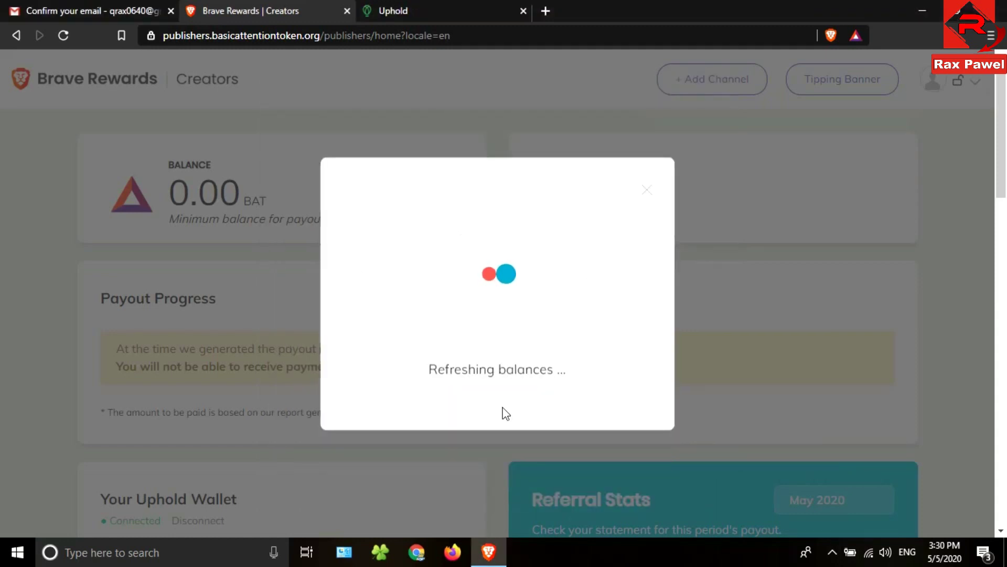
{"action": "scroll", "coordinate": [231, 418], "scroll_direction": "down", "scroll_amount": 4}
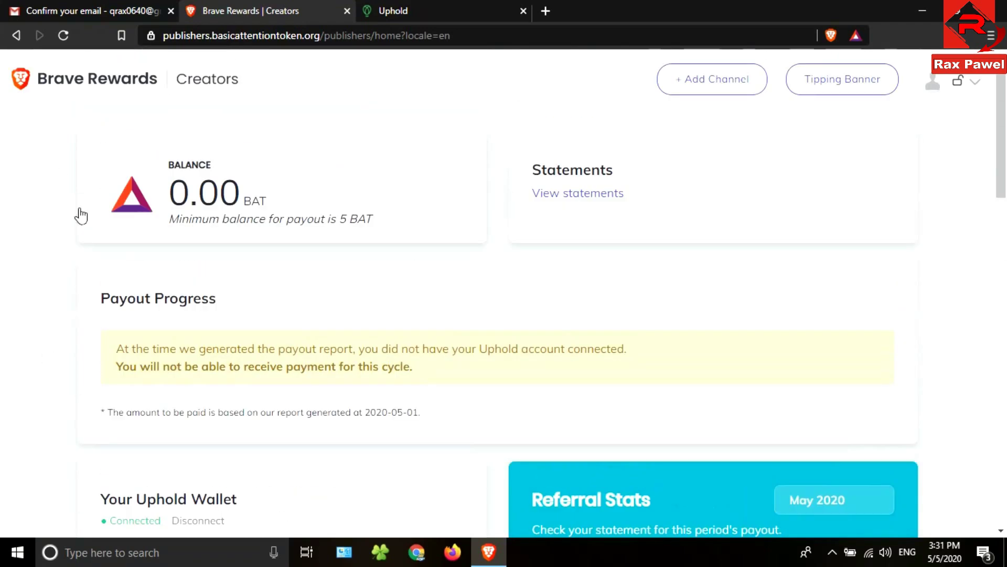
{"action": "left_click", "coordinate": [63, 35]}
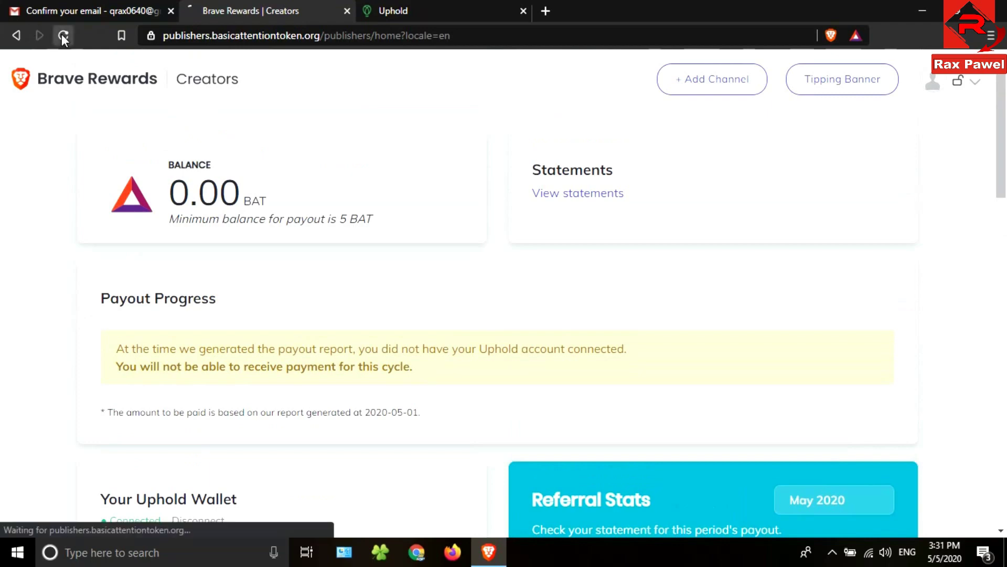
- Open brave://rewards in a new tab and review the Auto-Contribute monthly payment of up to 20.0 BAT
{"action": "left_click", "coordinate": [541, 15]}
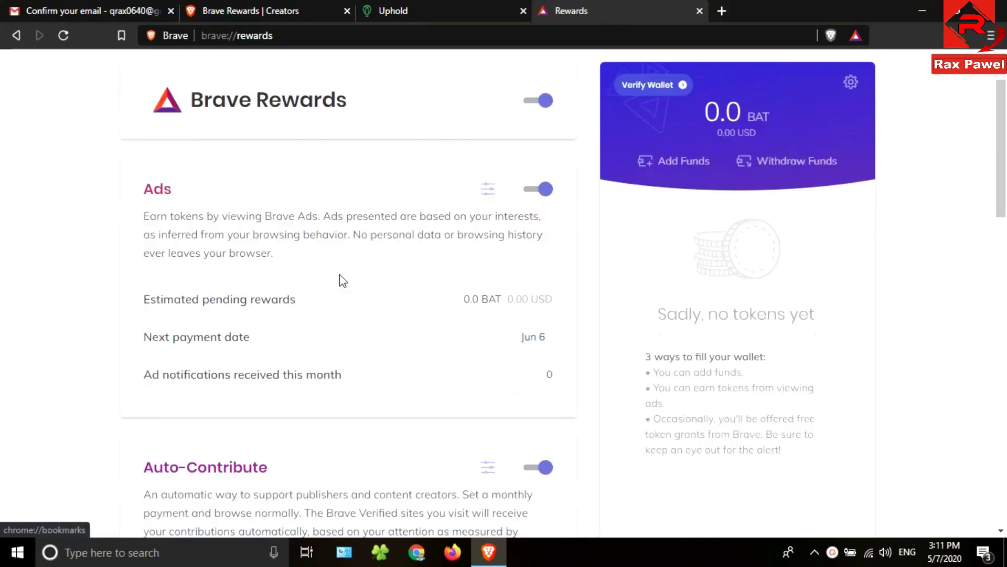
{"action": "scroll", "coordinate": [342, 281], "scroll_direction": "down", "scroll_amount": 5}
{"action": "left_click_drag", "start_coordinate": [531, 298], "coordinate": [133, 288]}
{"action": "left_click", "coordinate": [132, 288]}
{"action": "left_click_drag", "start_coordinate": [402, 290], "coordinate": [502, 288]}
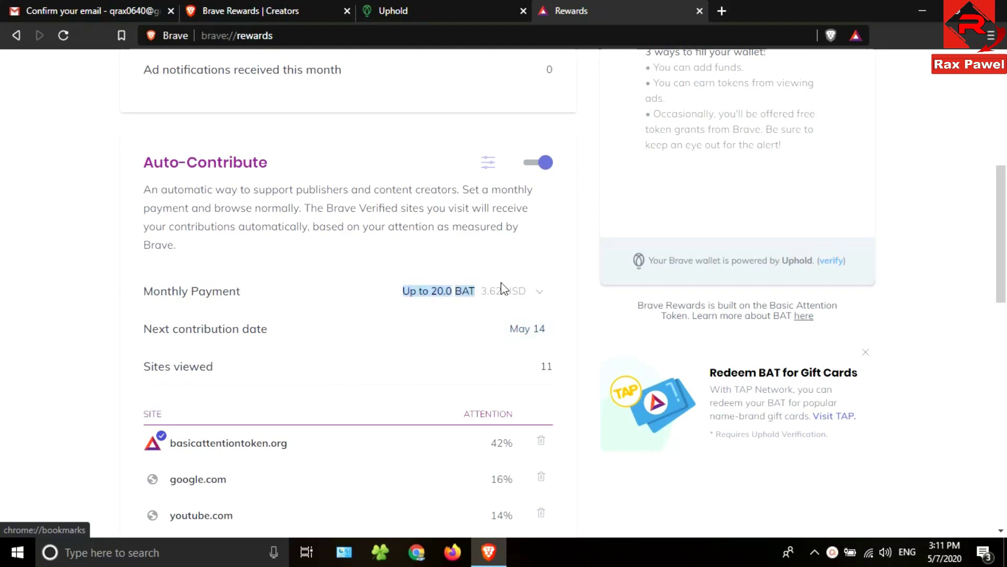
{"action": "left_click", "coordinate": [539, 292]}
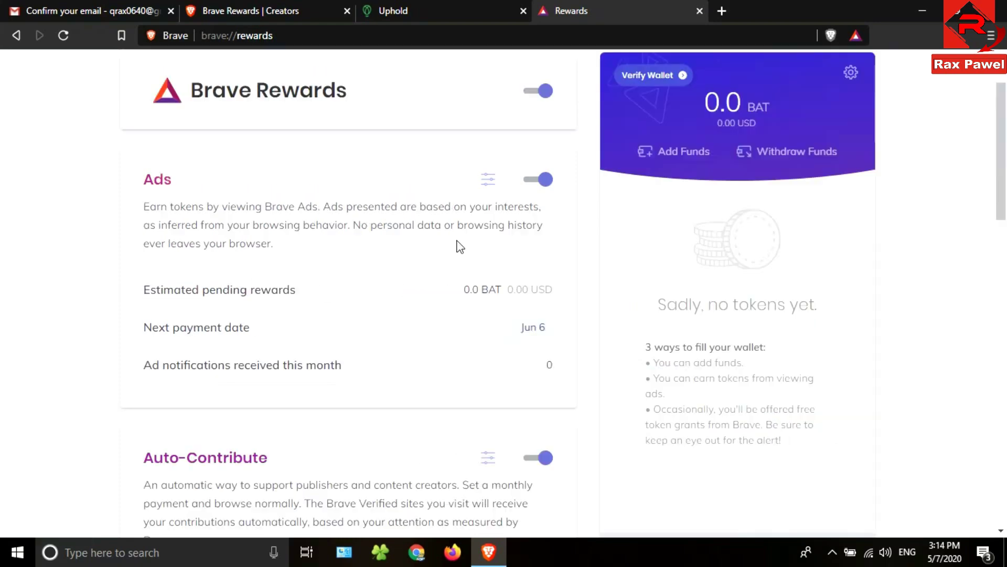
{"action": "scroll", "coordinate": [457, 244], "scroll_direction": "down", "scroll_amount": 5}
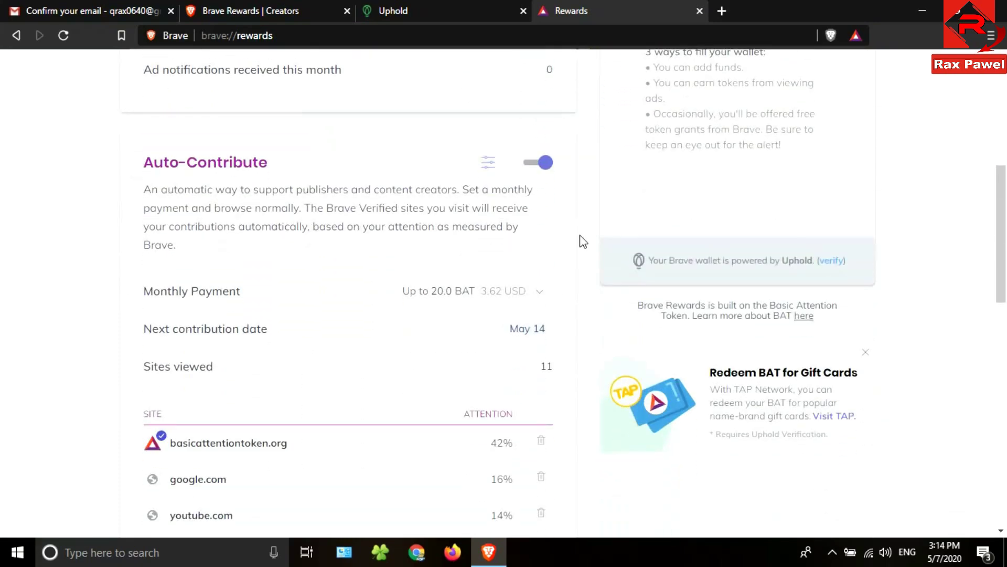
- Verify the Brave rewards wallet by authorising Brave on the Uphold account
{"action": "left_click", "coordinate": [833, 262]}
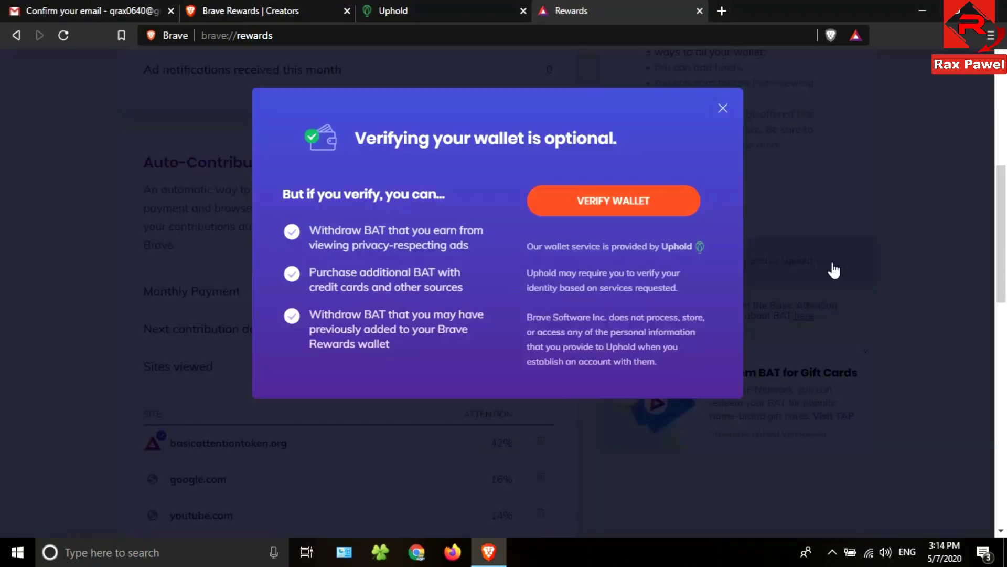
{"action": "left_click", "coordinate": [641, 206]}
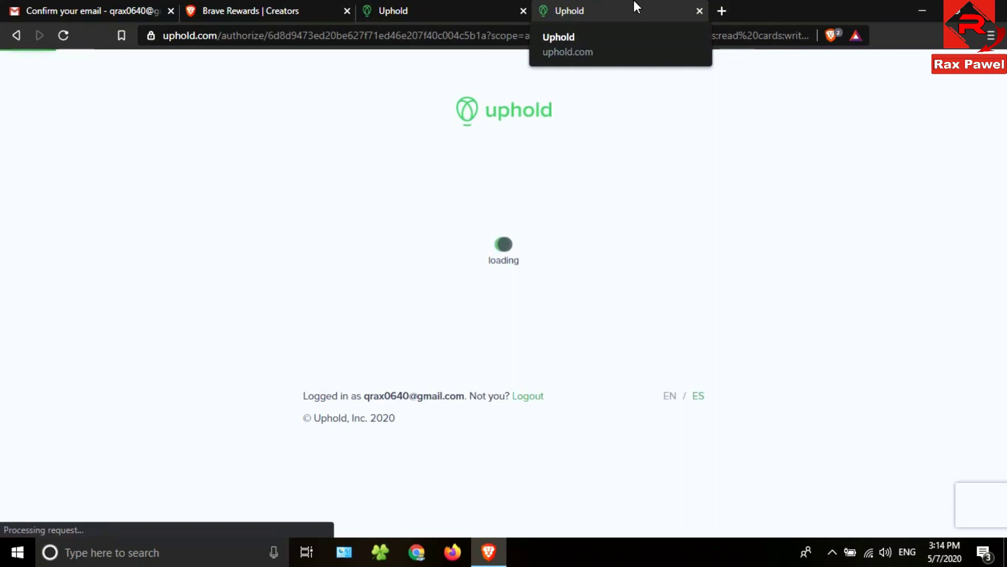
{"action": "left_click", "coordinate": [498, 389]}
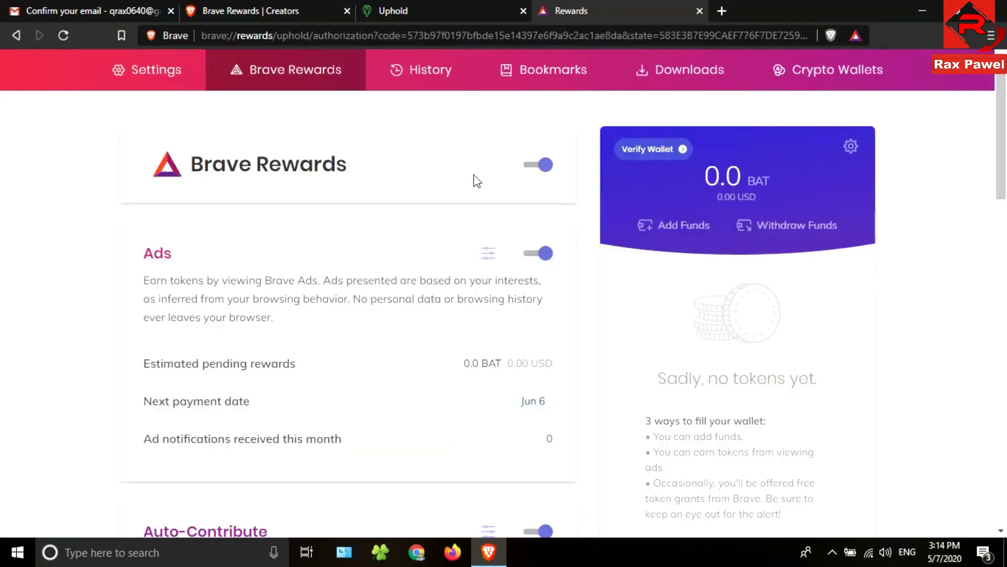
{"action": "scroll", "coordinate": [667, 366], "scroll_direction": "down", "scroll_amount": 5}
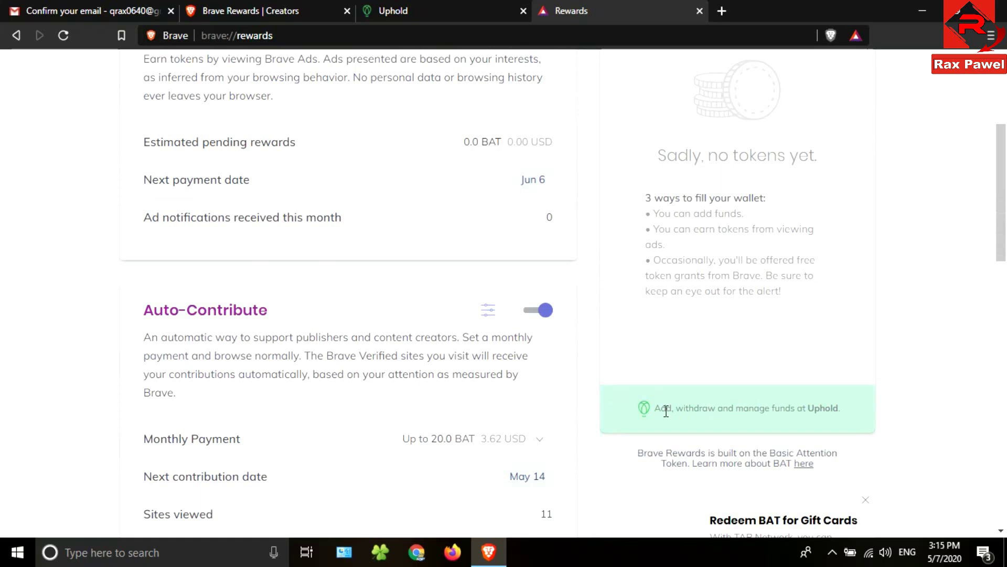
{"action": "left_click_drag", "start_coordinate": [844, 408], "coordinate": [645, 407]}
{"action": "scroll", "coordinate": [771, 241], "scroll_direction": "down", "scroll_amount": 3}
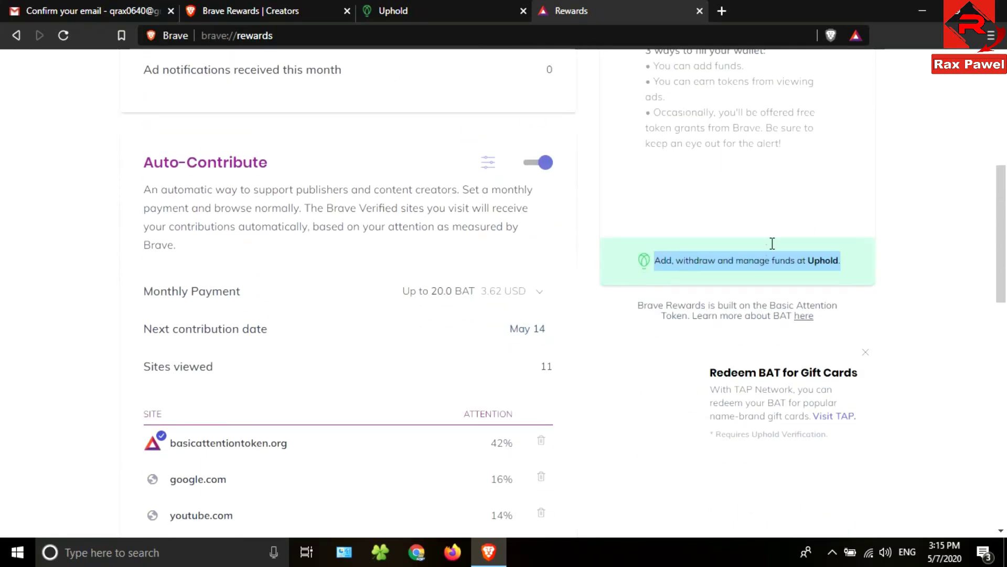
{"action": "left_click_drag", "start_coordinate": [543, 291], "coordinate": [147, 287]}
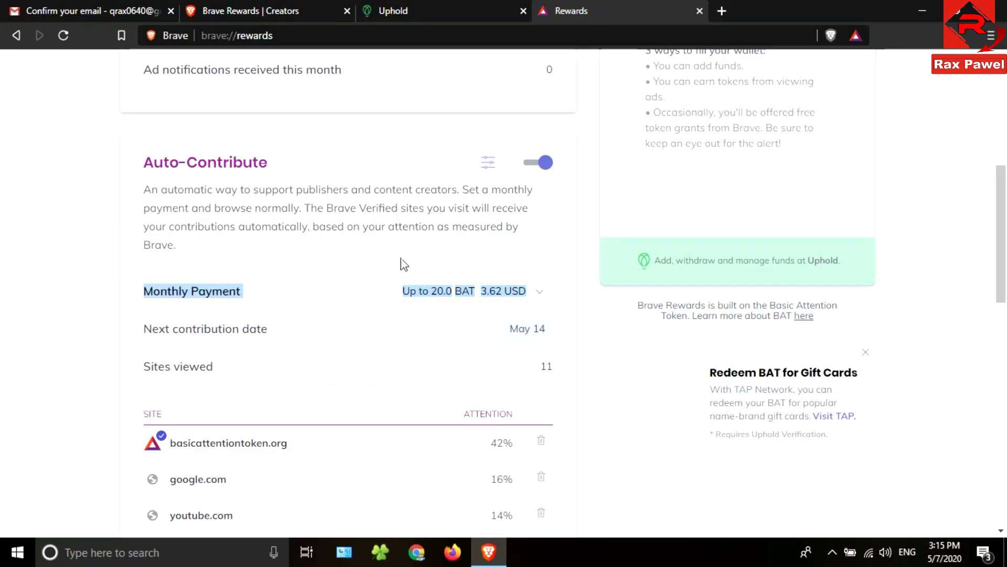
- Check the Uphold dashboard for the new Brave Rewards cards at 0.00 BAT
{"action": "left_click", "coordinate": [391, 12]}
{"action": "scroll", "coordinate": [239, 301], "scroll_direction": "down", "scroll_amount": 5}
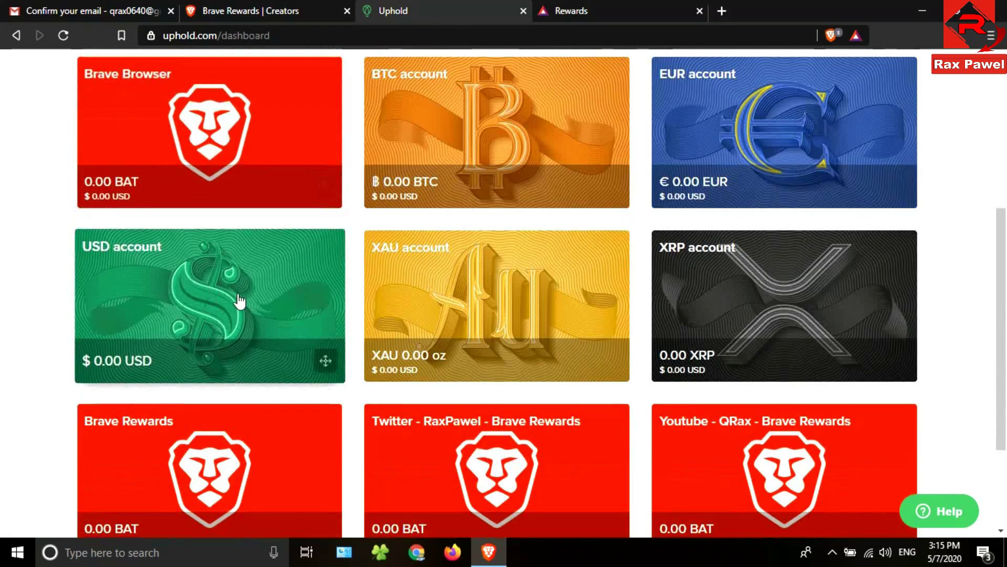
{"action": "scroll", "coordinate": [239, 302], "scroll_direction": "up", "scroll_amount": 3}
{"action": "scroll", "coordinate": [231, 293], "scroll_direction": "down", "scroll_amount": 5}
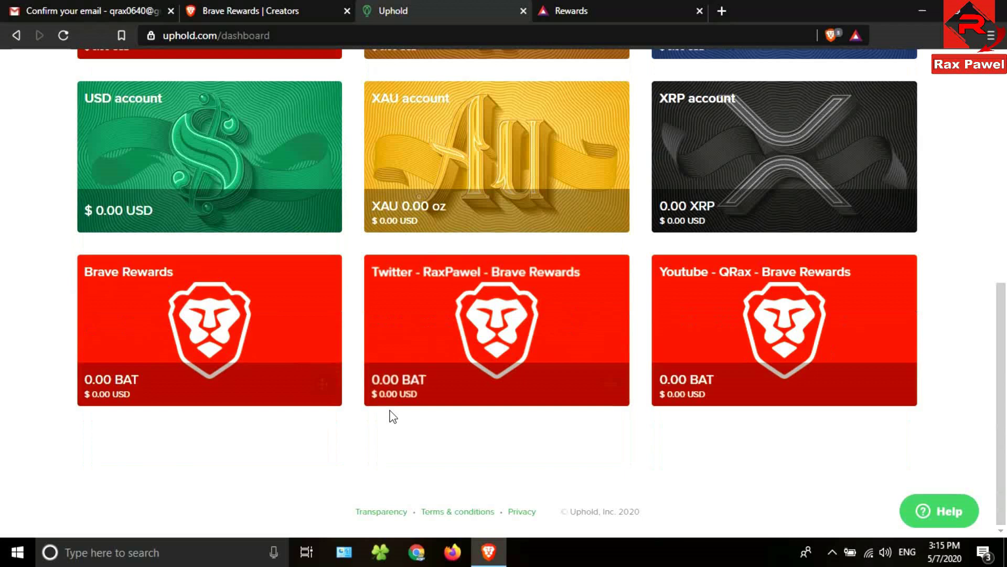
{"action": "scroll", "coordinate": [393, 417], "scroll_direction": "up", "scroll_amount": 8}
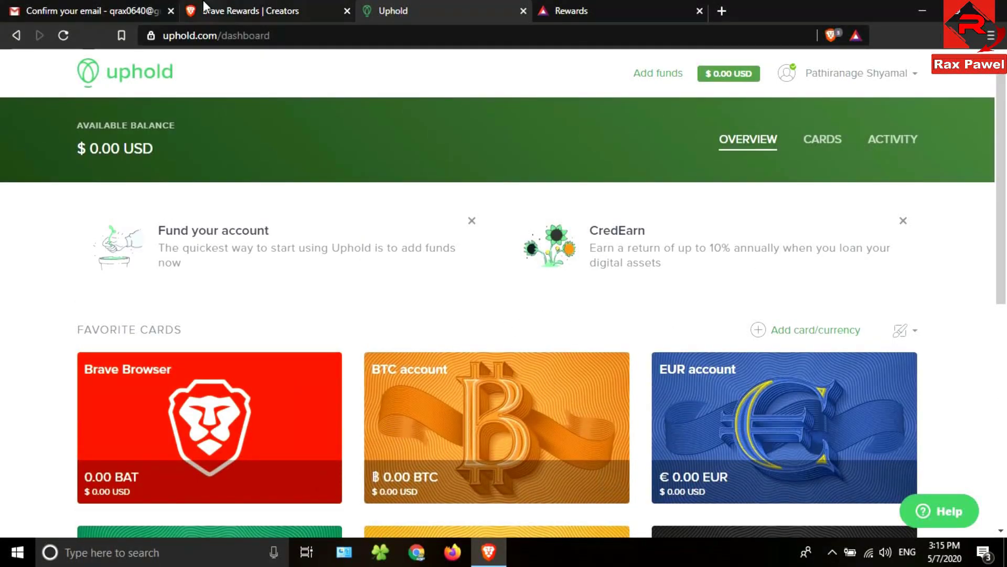
{"action": "left_click", "coordinate": [617, 6]}
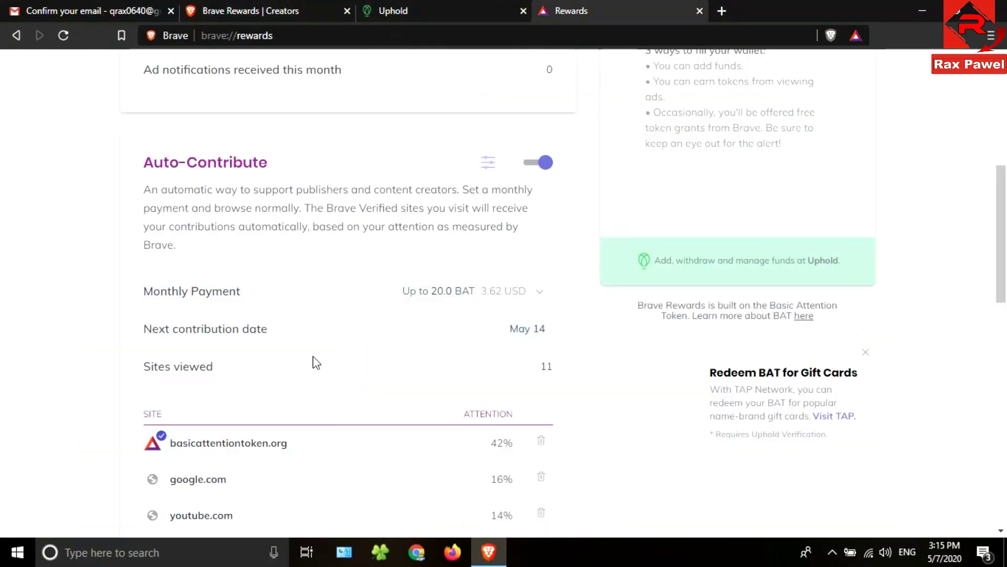
{"action": "scroll", "coordinate": [668, 401], "scroll_direction": "up", "scroll_amount": 3}
{"action": "scroll", "coordinate": [668, 401], "scroll_direction": "down", "scroll_amount": 3}
{"action": "scroll", "coordinate": [594, 389], "scroll_direction": "up", "scroll_amount": 2}
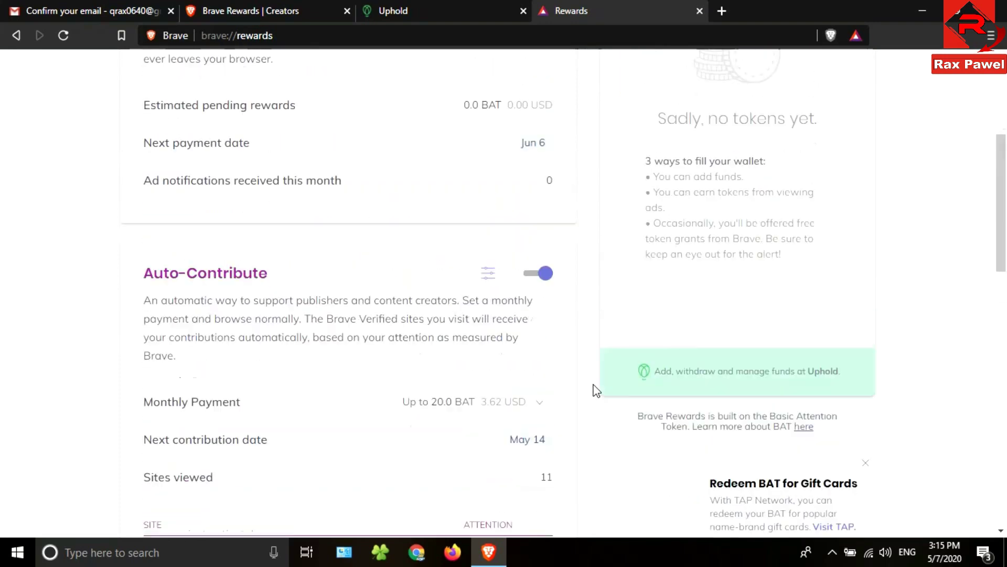
{"action": "scroll", "coordinate": [594, 389], "scroll_direction": "down", "scroll_amount": 2}
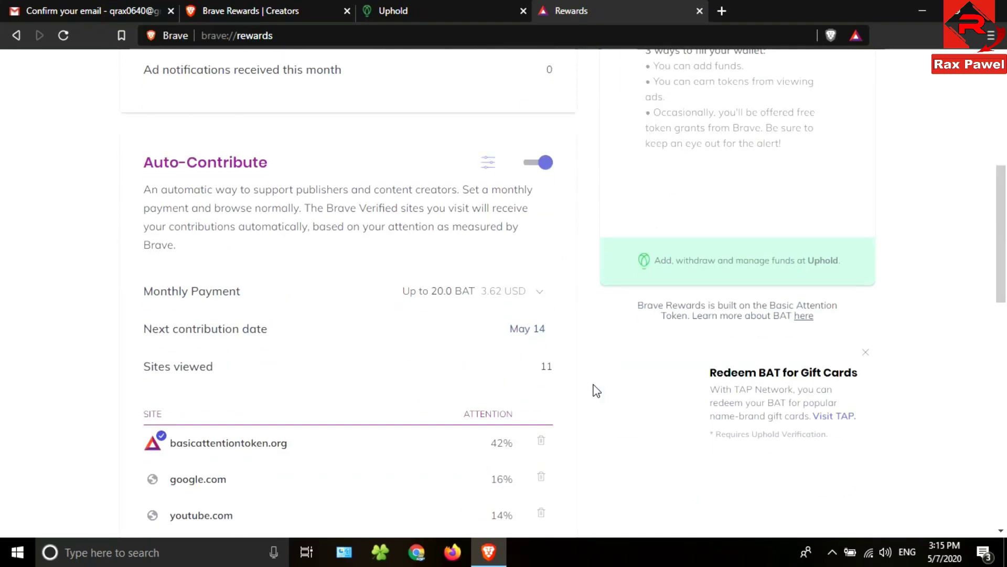